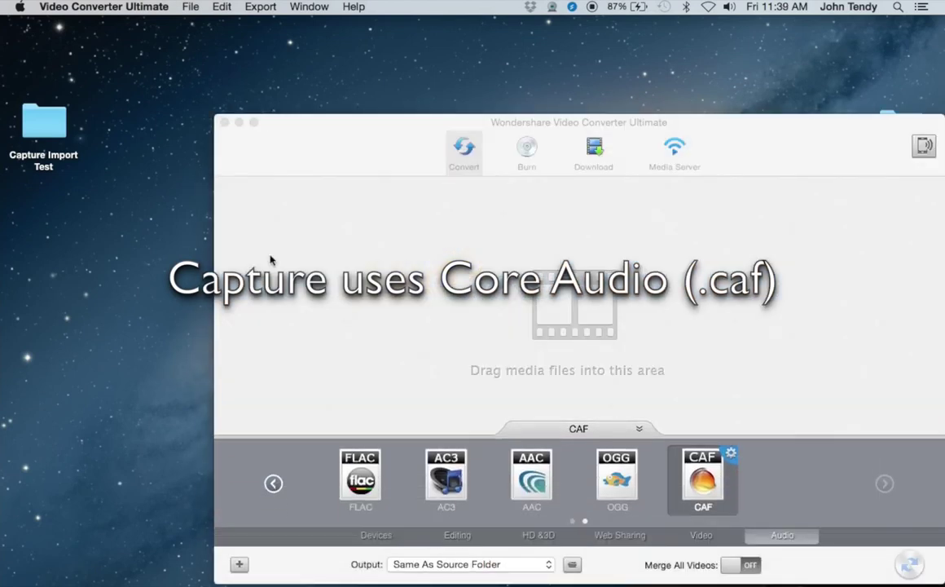
Step: Move the converter window aside to uncover the desktop folders
{"action": "left_click_drag", "start_coordinate": [358, 145], "coordinate": [275, 38]}
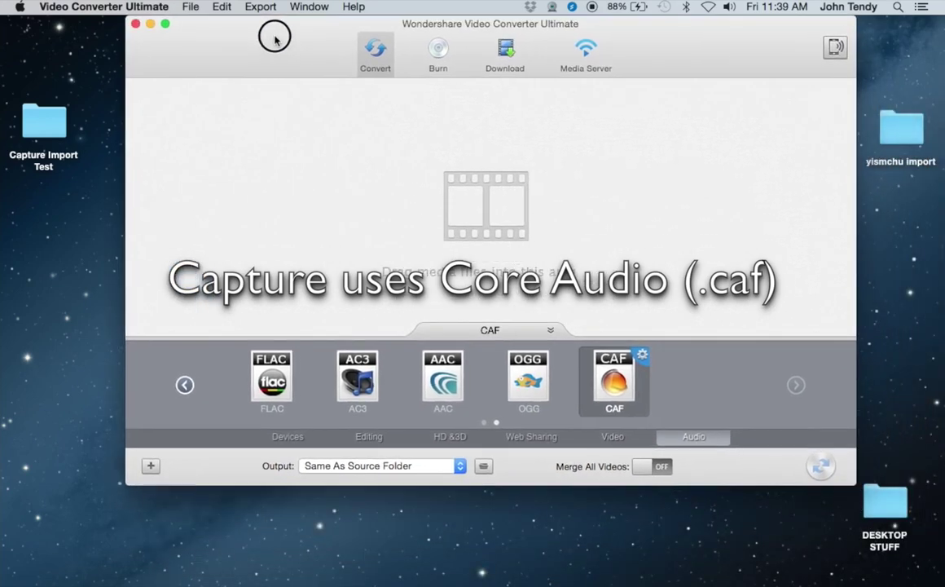
Step: Open the Capture Import Test folder and add Reference Track.wav to the conversion list
{"action": "double_click", "coordinate": [45, 124]}
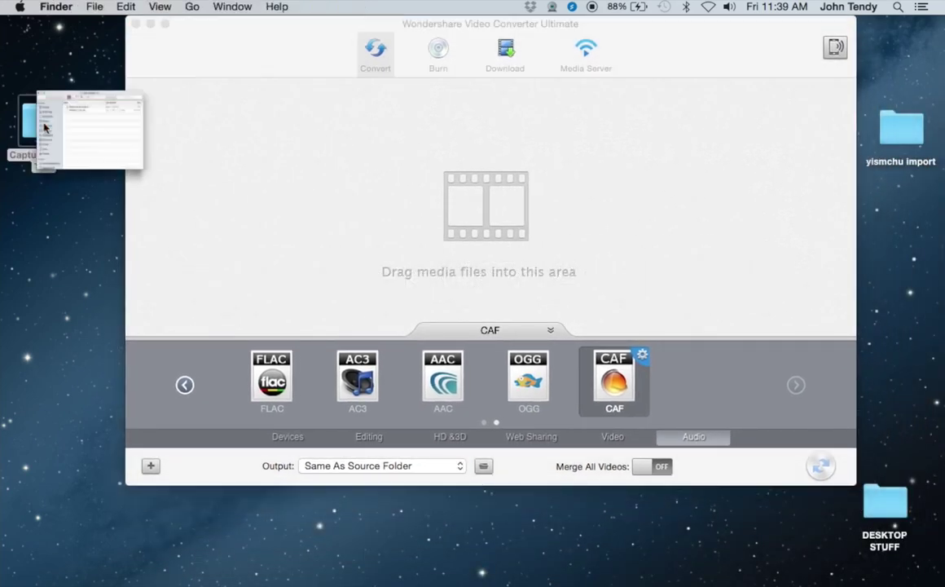
{"action": "left_click_drag", "start_coordinate": [242, 53], "coordinate": [598, 192]}
{"action": "left_click_drag", "start_coordinate": [741, 254], "coordinate": [431, 217]}
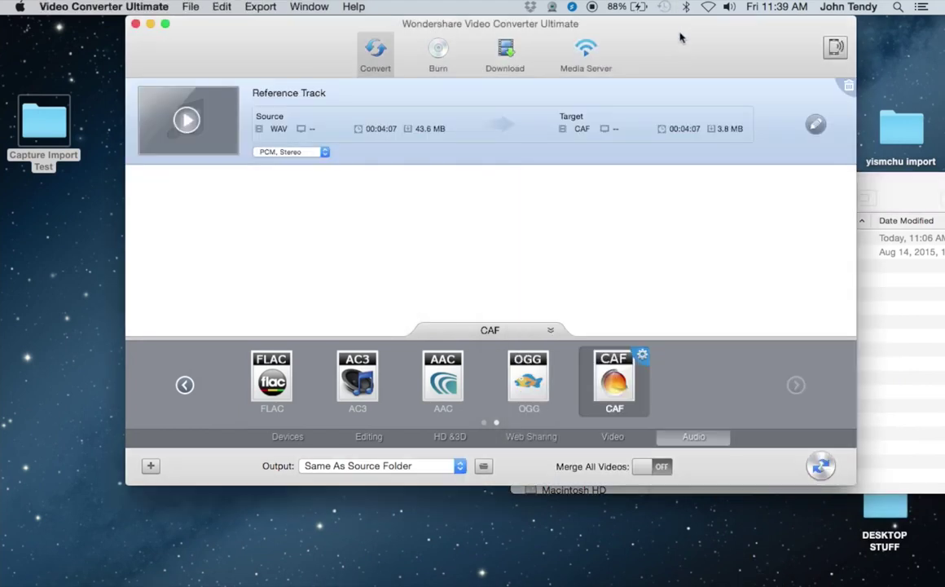
Step: Convert the track to CAF with output kept in the source folder
{"action": "left_click", "coordinate": [452, 466]}
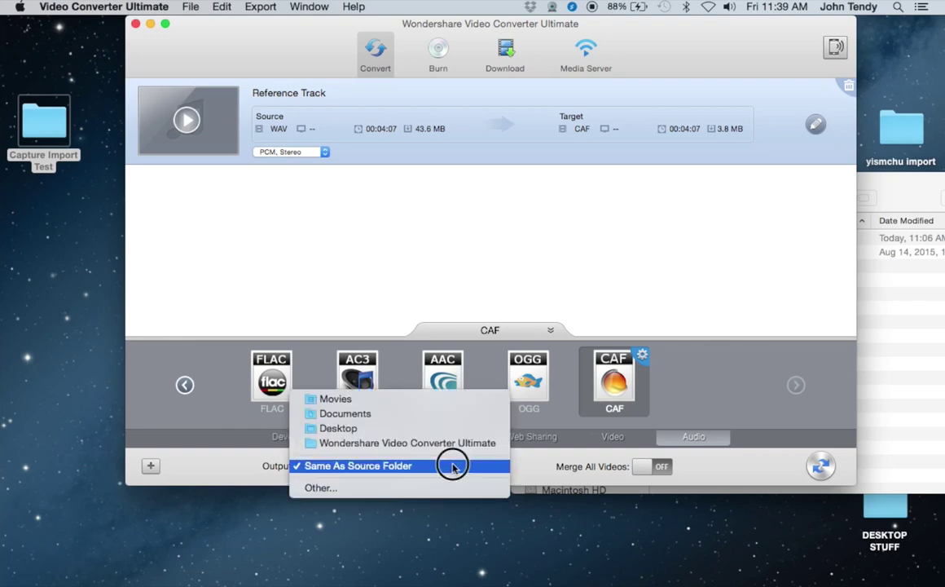
{"action": "left_click", "coordinate": [452, 466]}
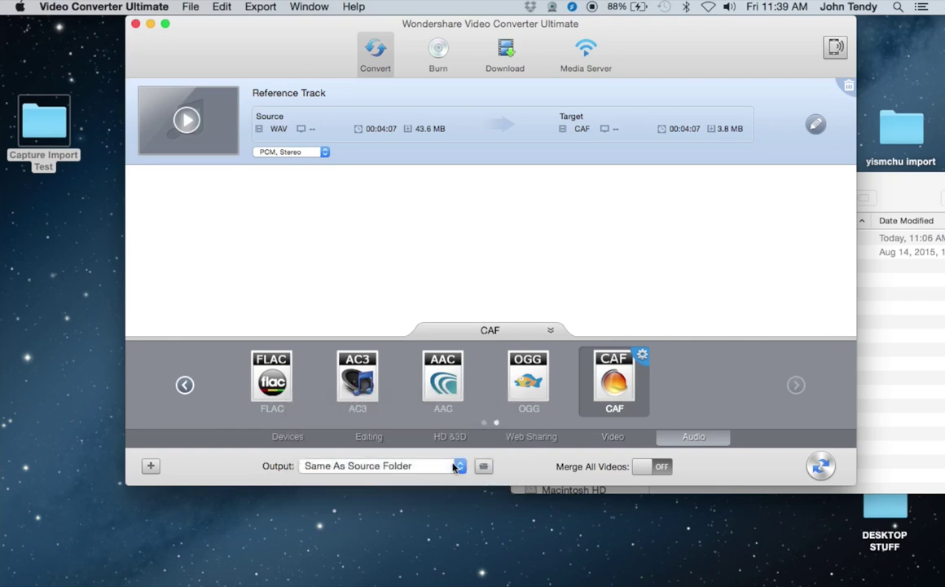
{"action": "left_click", "coordinate": [821, 465]}
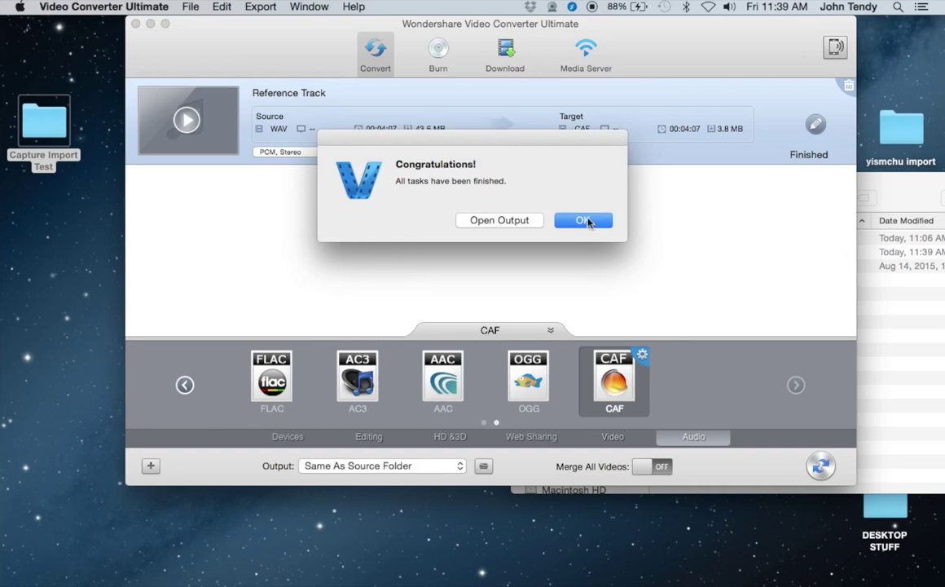
{"action": "left_click", "coordinate": [584, 221]}
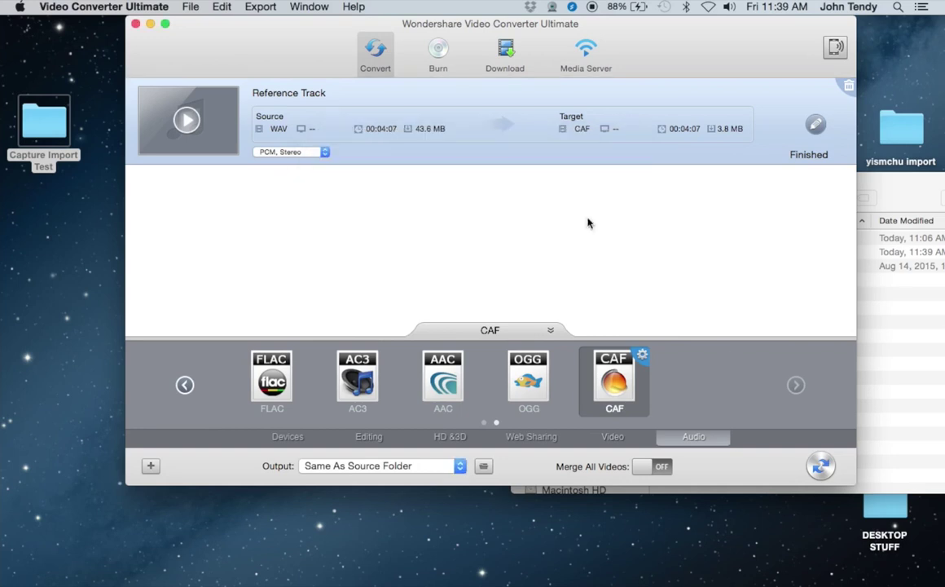
Step: Quit the video converter and select Reference Track_converted.caf in the folder
{"action": "left_click", "coordinate": [144, 11]}
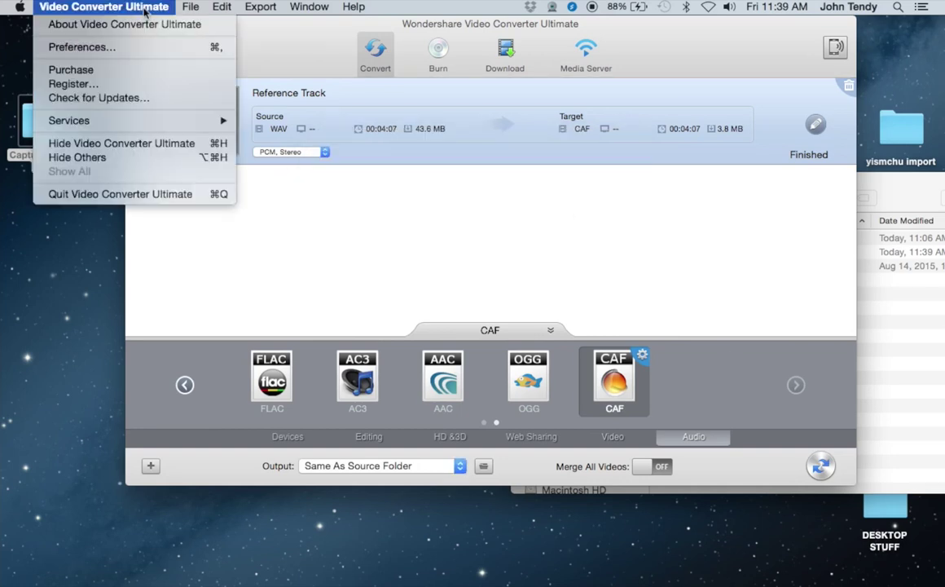
{"action": "left_click", "coordinate": [91, 195]}
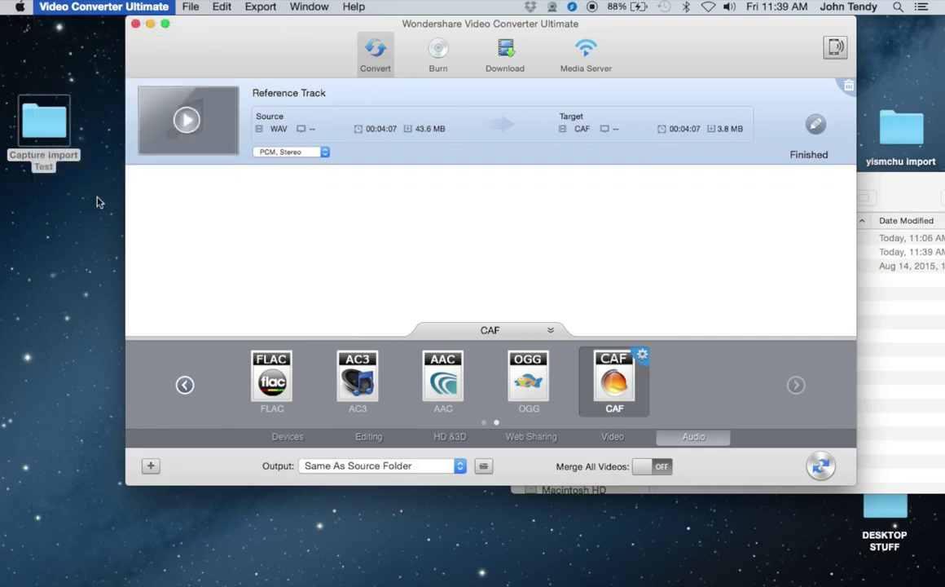
{"action": "left_click_drag", "start_coordinate": [612, 198], "coordinate": [203, 122]}
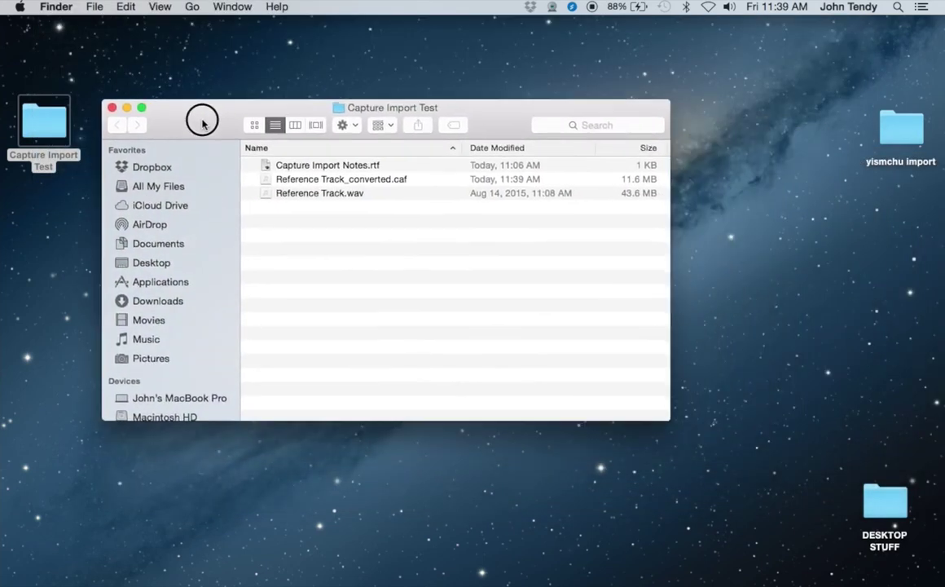
{"action": "left_click", "coordinate": [424, 180]}
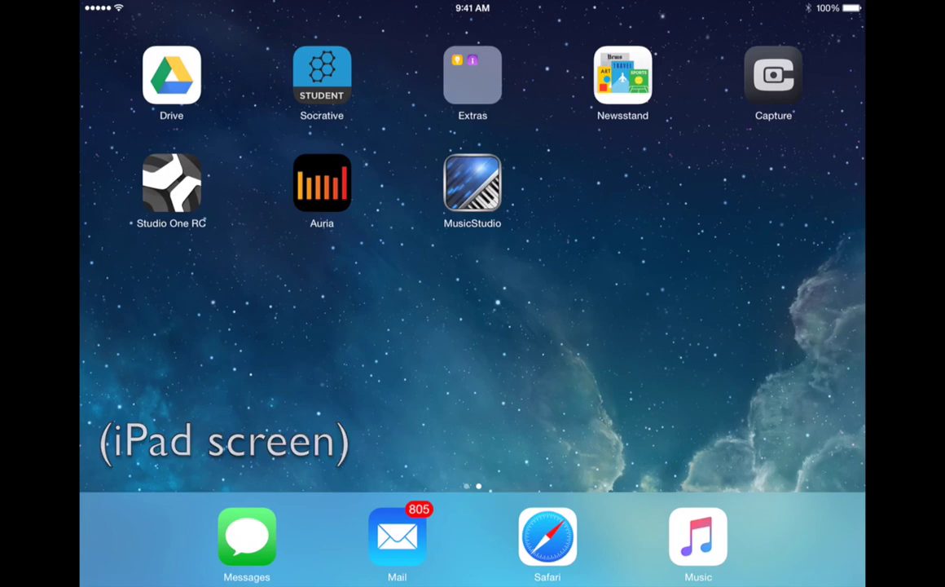
Step: Launch Capture, create a new session with three tracks, and arm Tracks 2 and 3
{"action": "left_click", "coordinate": [773, 75]}
{"action": "left_click", "coordinate": [295, 213]}
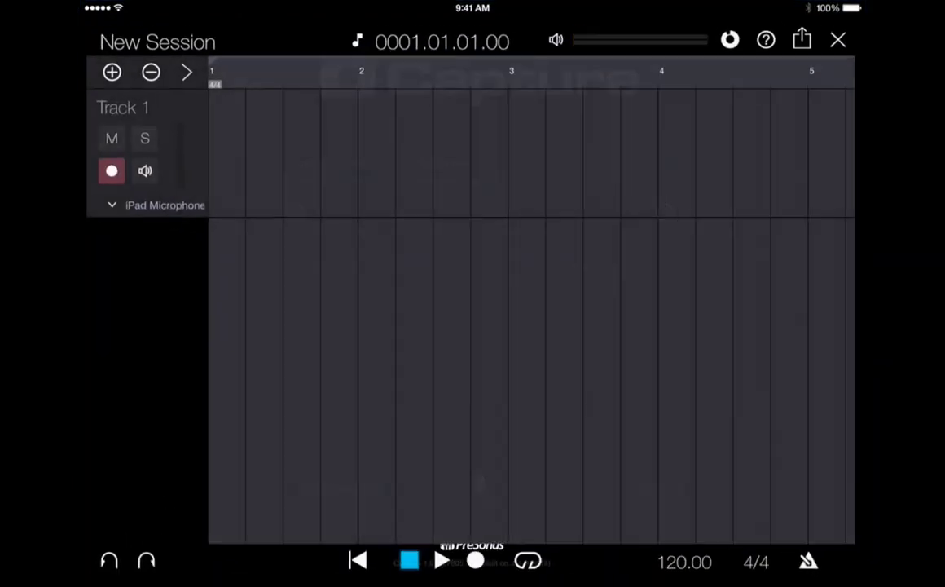
{"action": "left_click", "coordinate": [105, 65]}
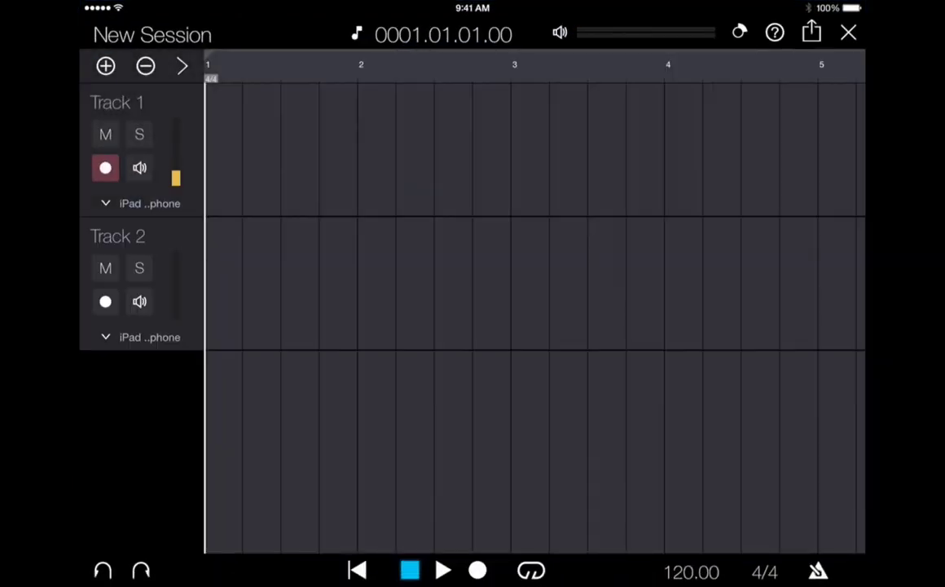
{"action": "left_click", "coordinate": [105, 66]}
{"action": "left_click", "coordinate": [105, 435]}
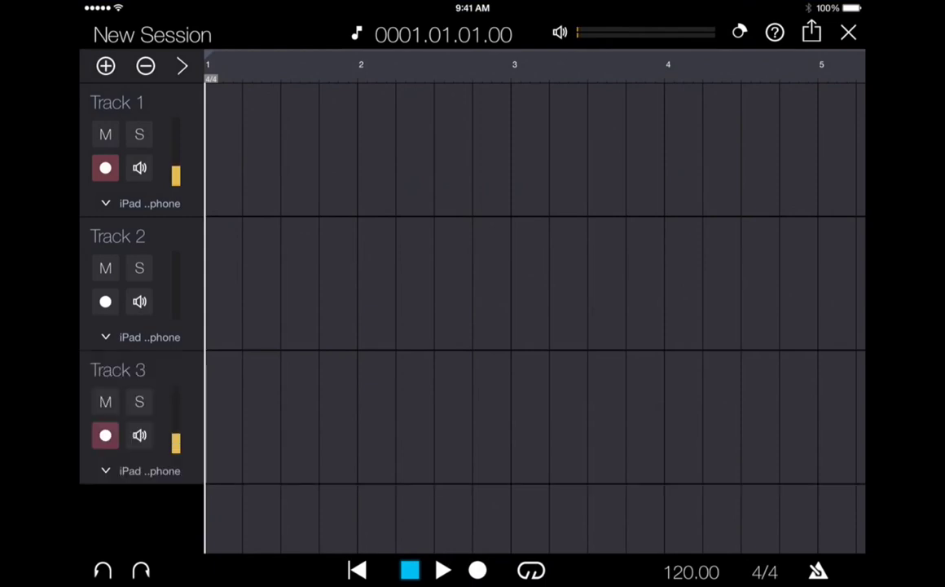
{"action": "left_click", "coordinate": [105, 302]}
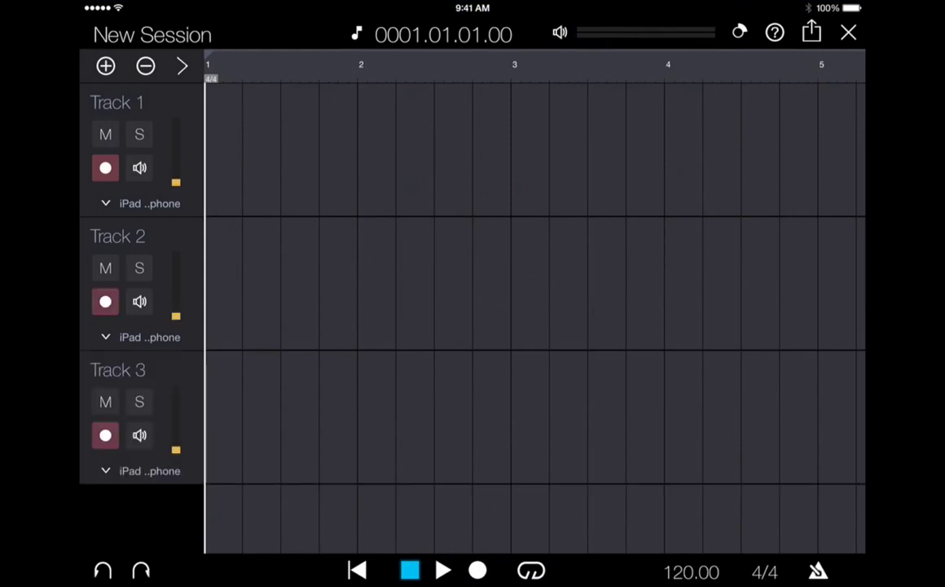
Step: Record a take, stop it, and close the session answering the save prompt
{"action": "left_click", "coordinate": [477, 570]}
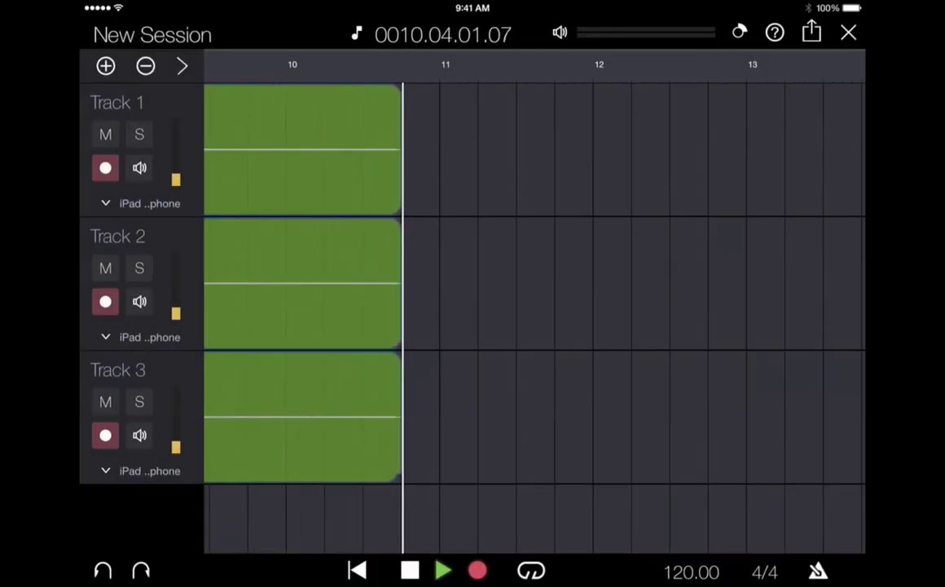
{"action": "key", "text": "space"}
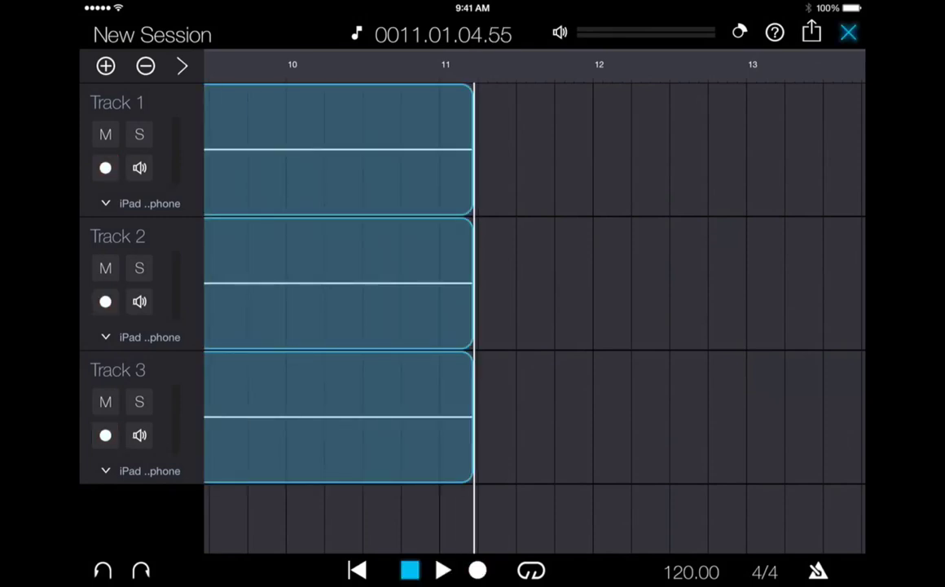
{"action": "left_click", "coordinate": [848, 32]}
{"action": "left_click", "coordinate": [472, 331]}
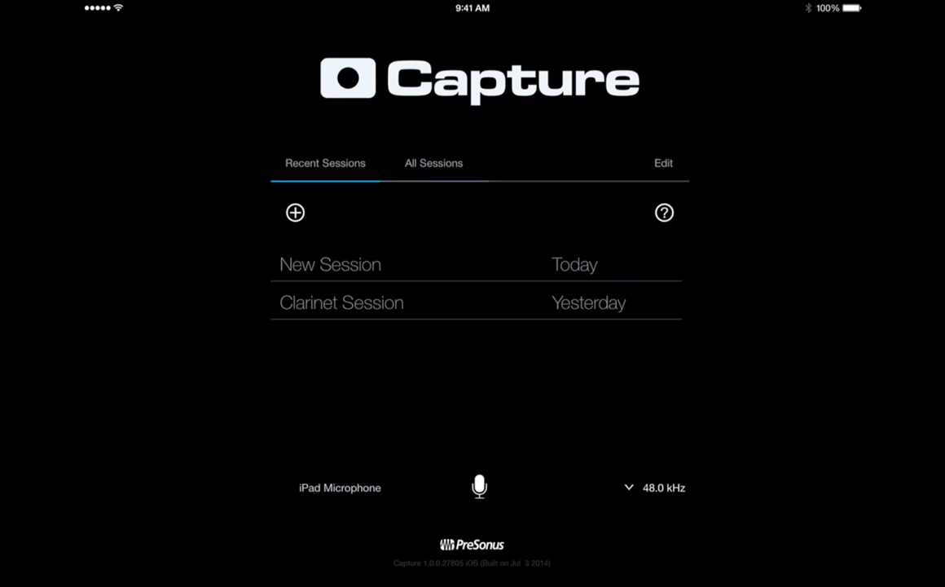
Step: Rename New Session to 'Import Session' and return to the iPad home screen
{"action": "left_click", "coordinate": [663, 163]}
{"action": "left_click", "coordinate": [373, 264]}
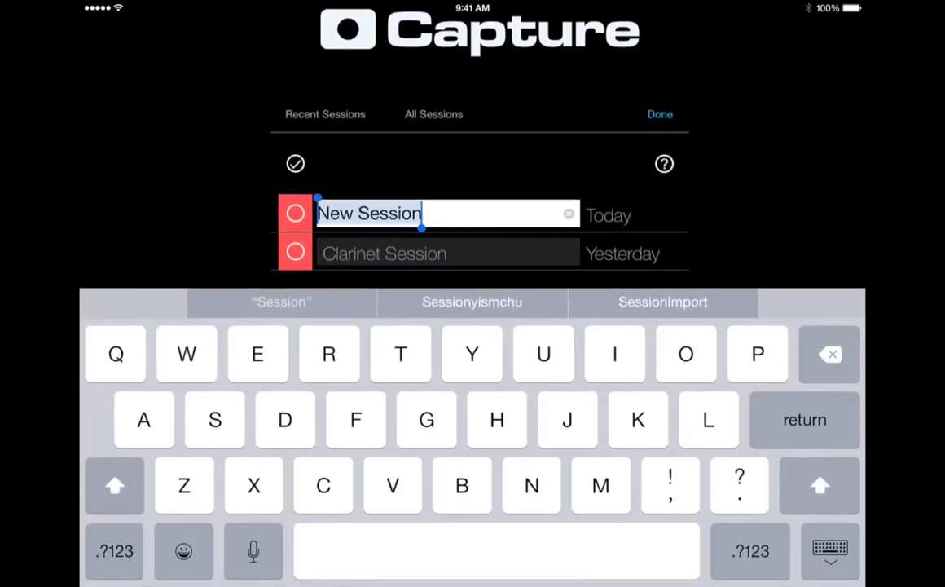
{"action": "key", "text": "BackSpace"}
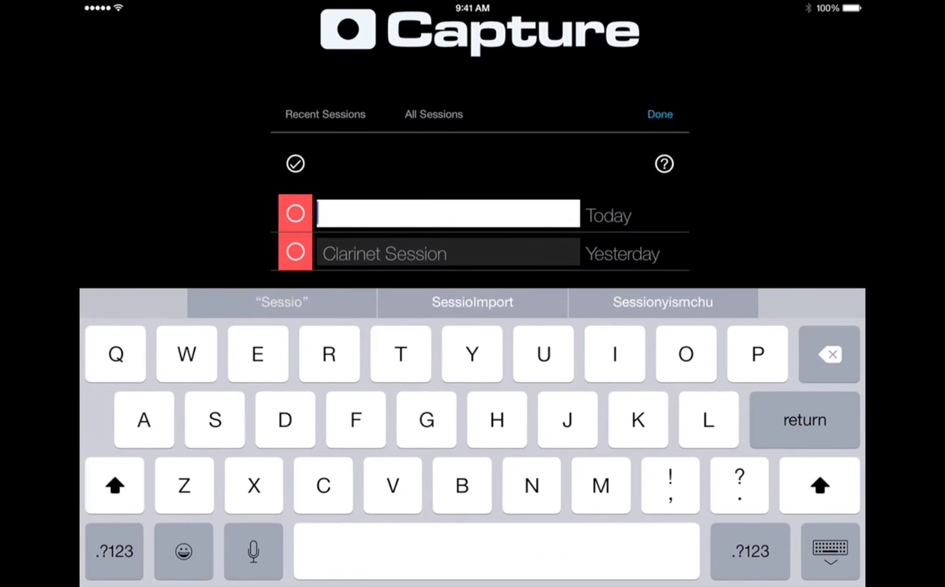
{"action": "type", "text": "Import Session"}
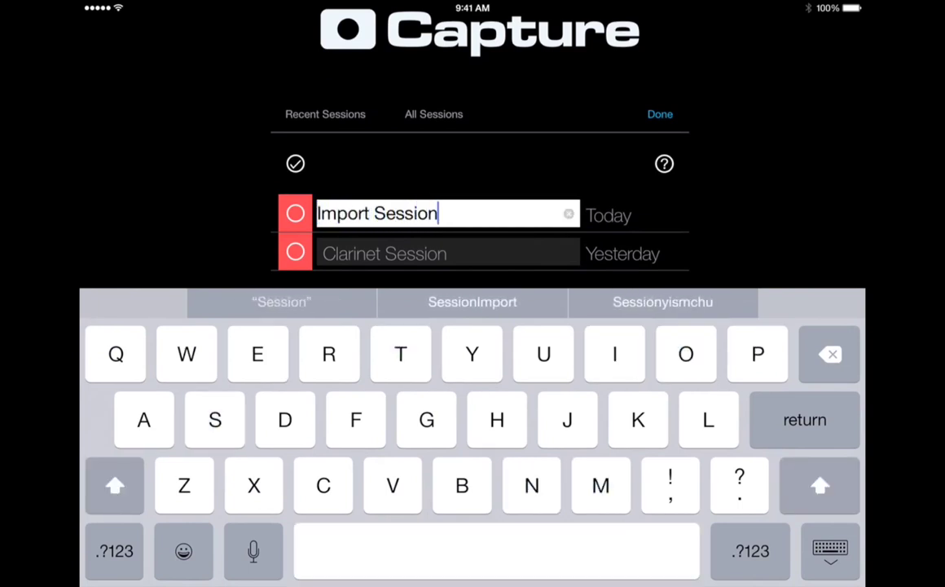
{"action": "key", "text": "Return"}
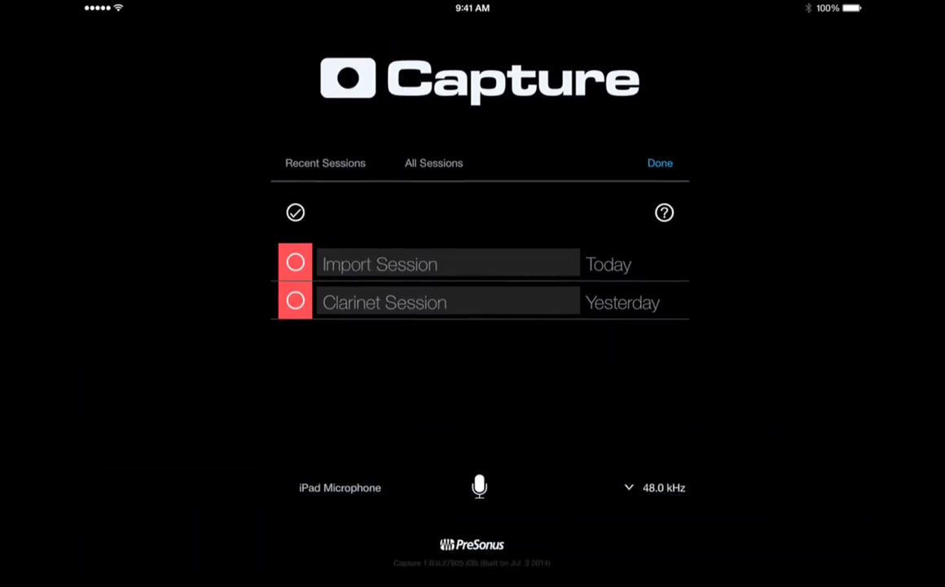
{"action": "key", "text": "super"}
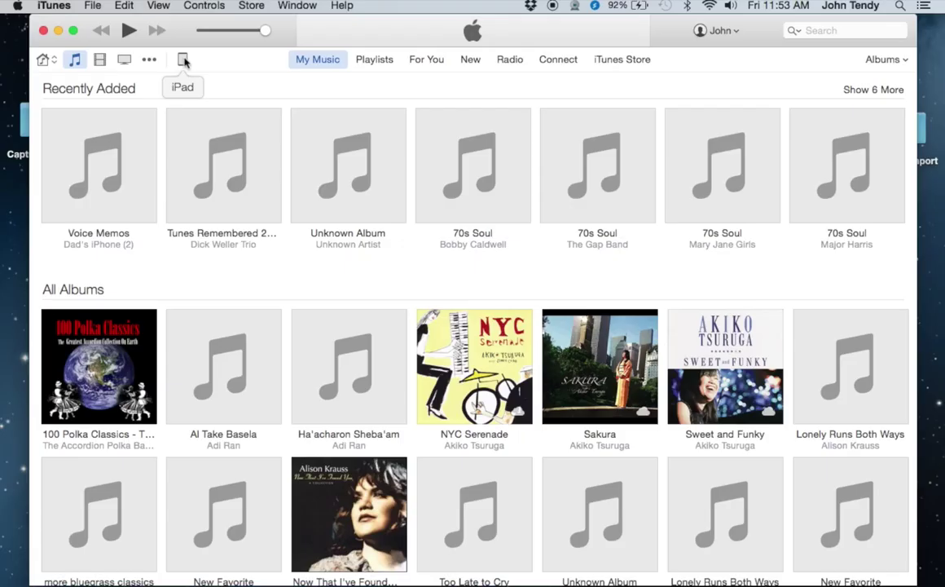
Step: Show the iPad's Apps file sharing and list the Capture app's documents
{"action": "left_click", "coordinate": [183, 60]}
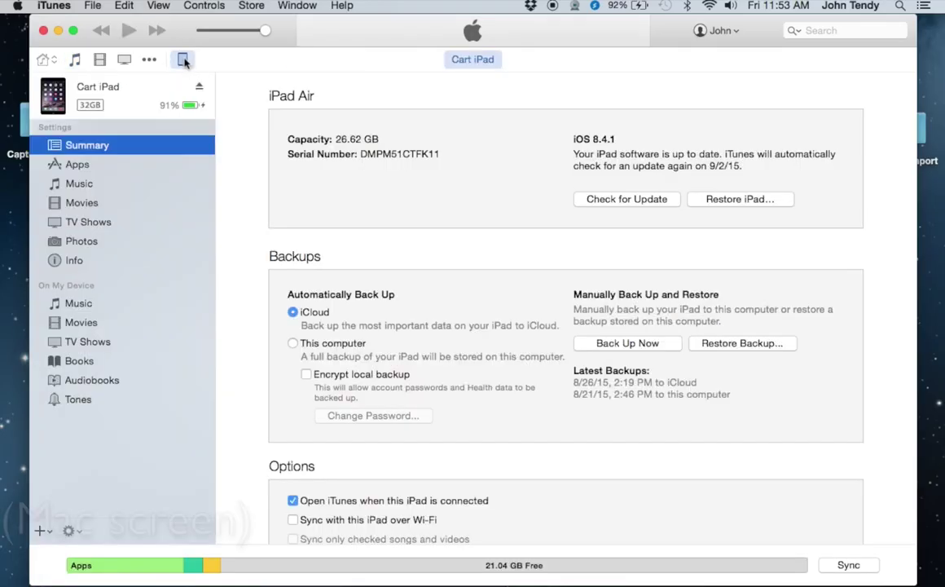
{"action": "left_click", "coordinate": [100, 165]}
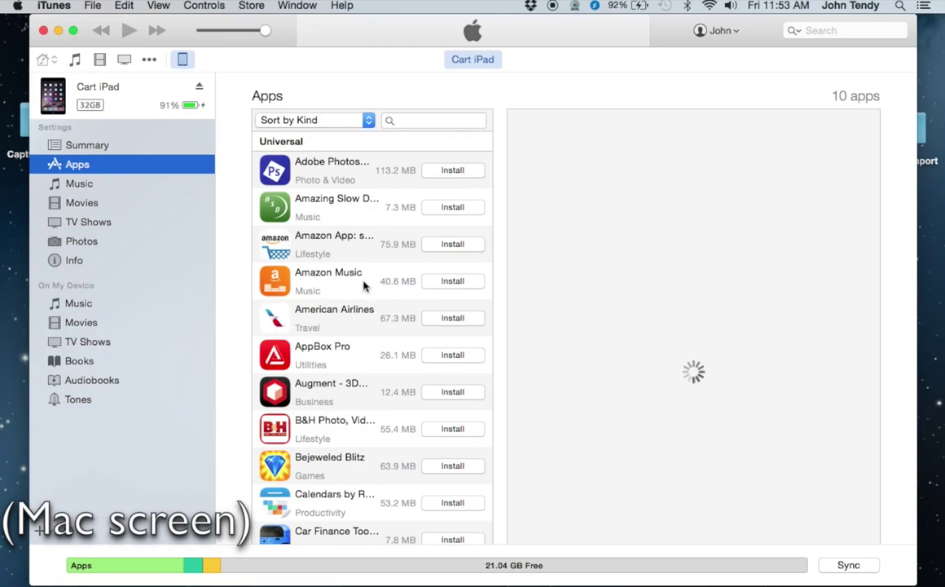
{"action": "scroll", "coordinate": [364, 286], "scroll_direction": "down", "scroll_amount": 20}
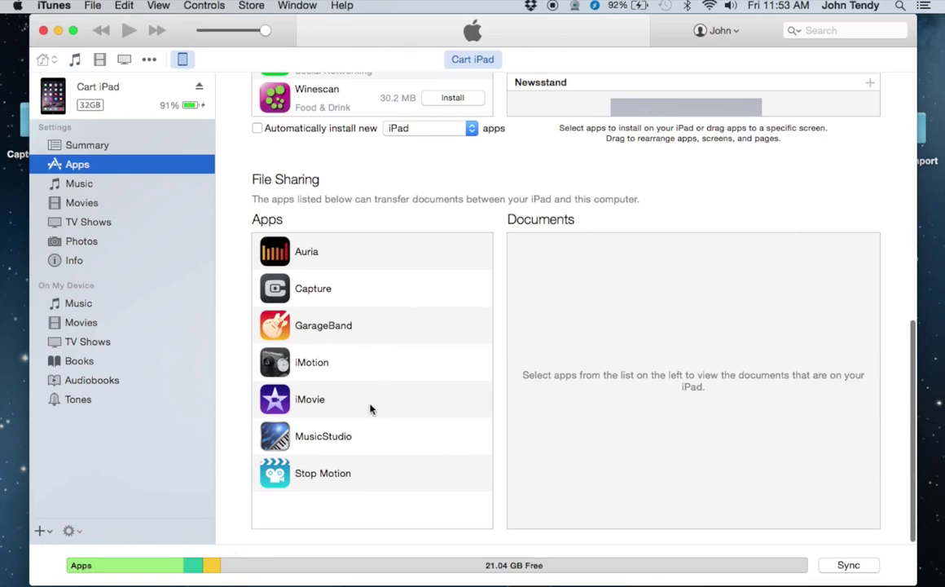
{"action": "left_click", "coordinate": [367, 292]}
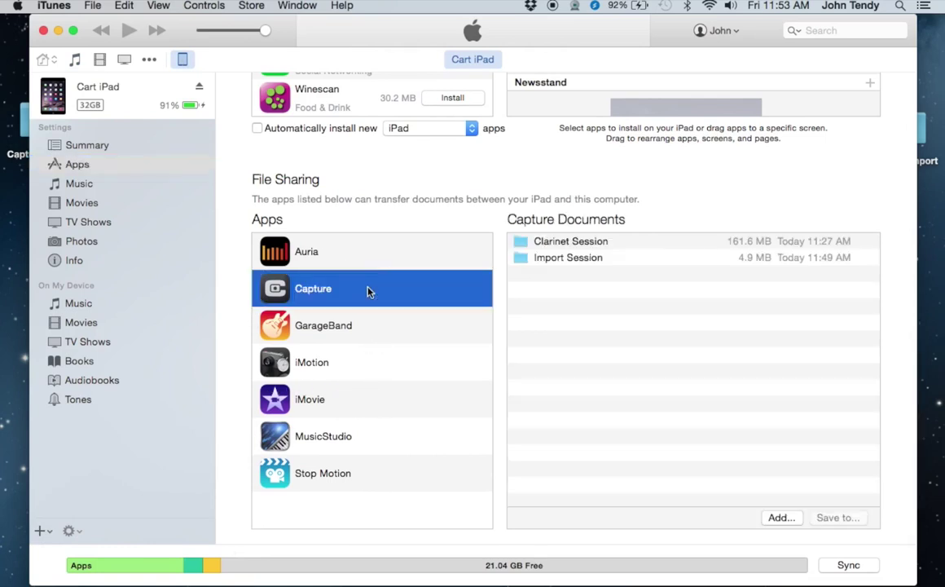
Step: Save Import Session to the Mac's Capture Import Test folder and bring up iTunes' quit option
{"action": "left_click", "coordinate": [566, 259]}
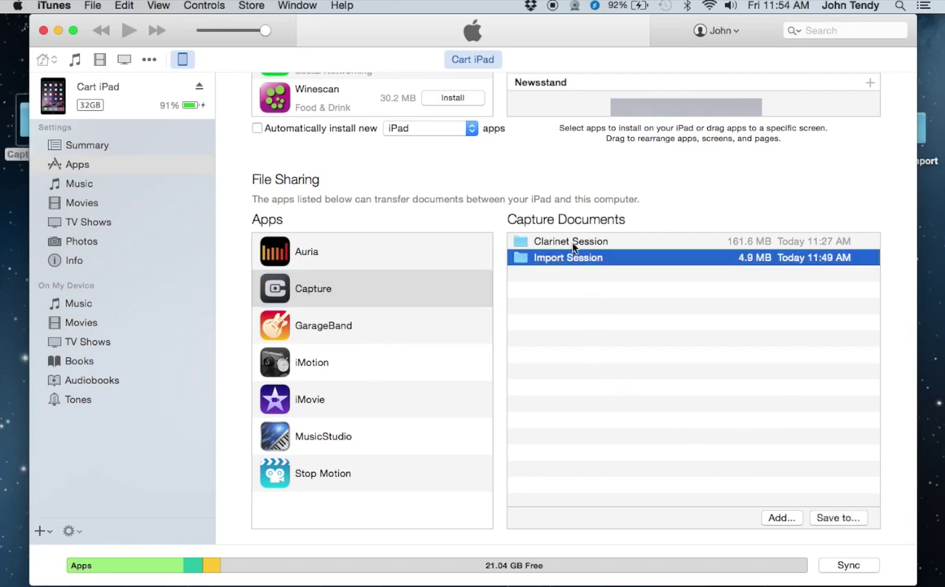
{"action": "left_click", "coordinate": [837, 517]}
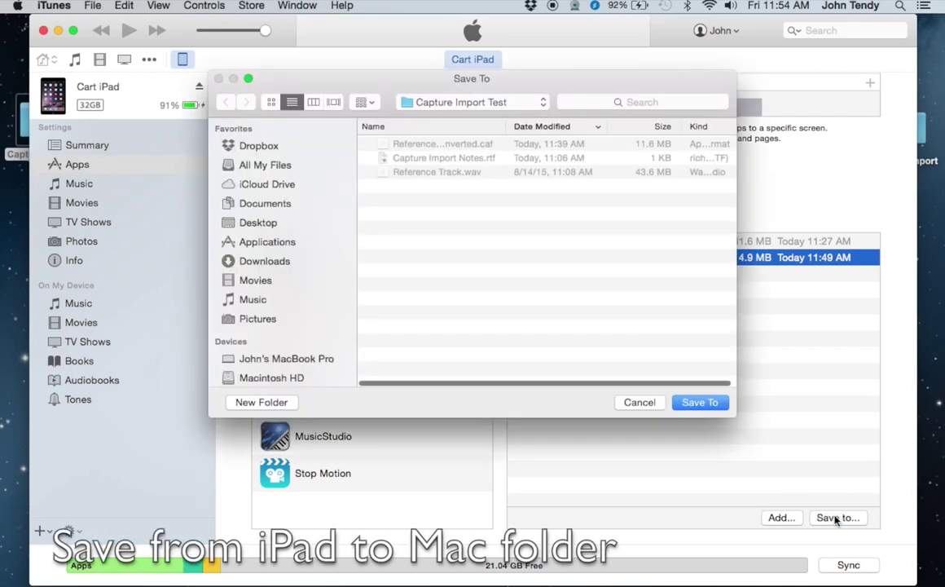
{"action": "left_click", "coordinate": [700, 402]}
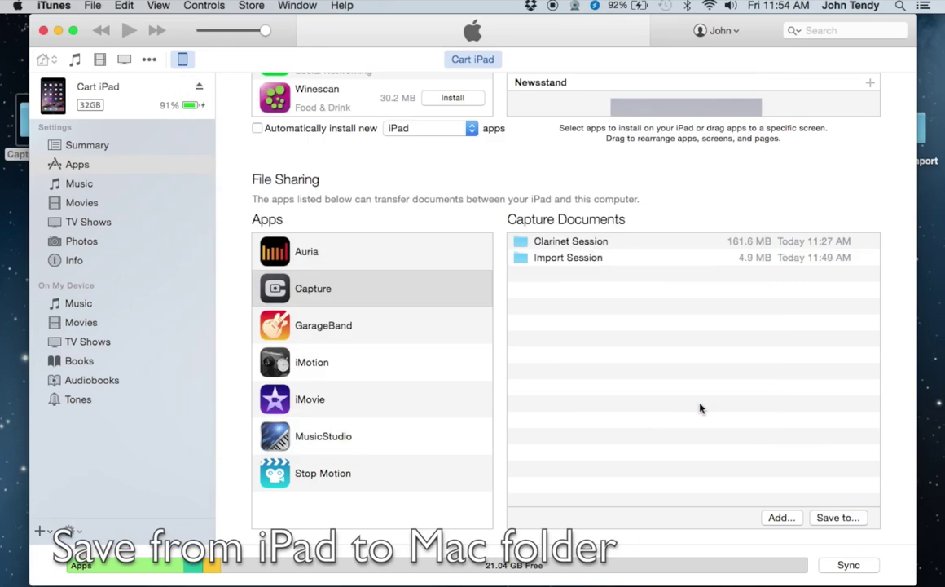
{"action": "left_click", "coordinate": [53, 6]}
Step: Quit iTunes, expand Import Session's Audio Files folder, and copy the name 'Track 1'
{"action": "left_click", "coordinate": [72, 180]}
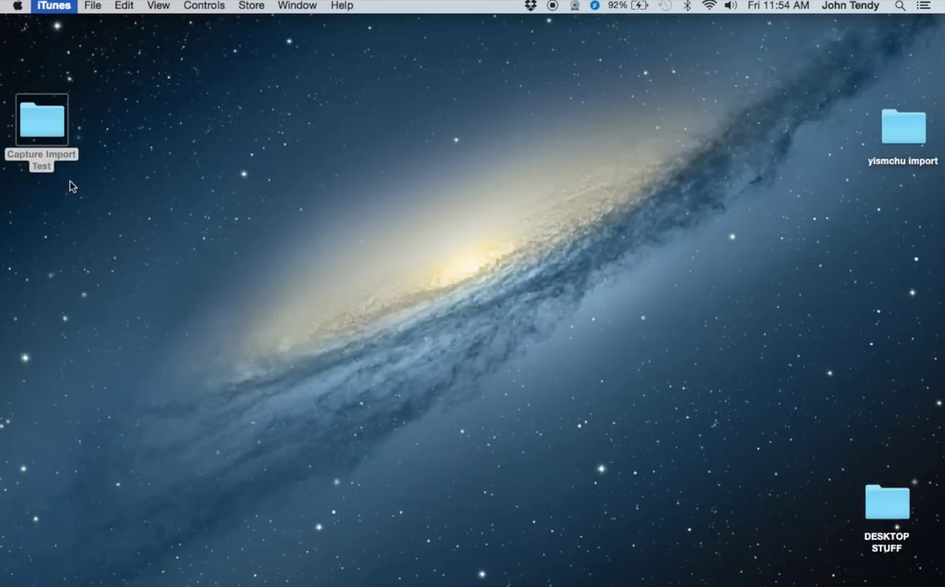
{"action": "double_click", "coordinate": [36, 119]}
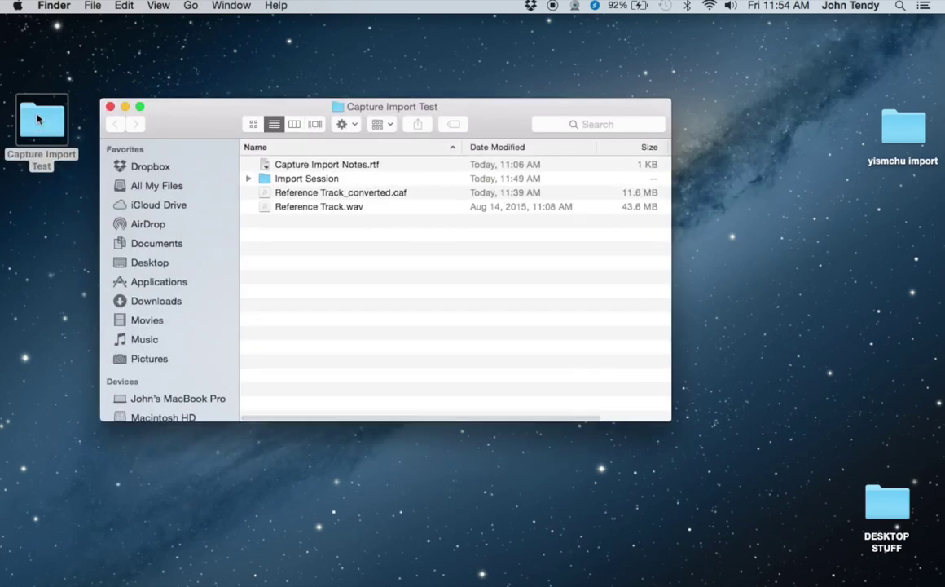
{"action": "left_click", "coordinate": [249, 179]}
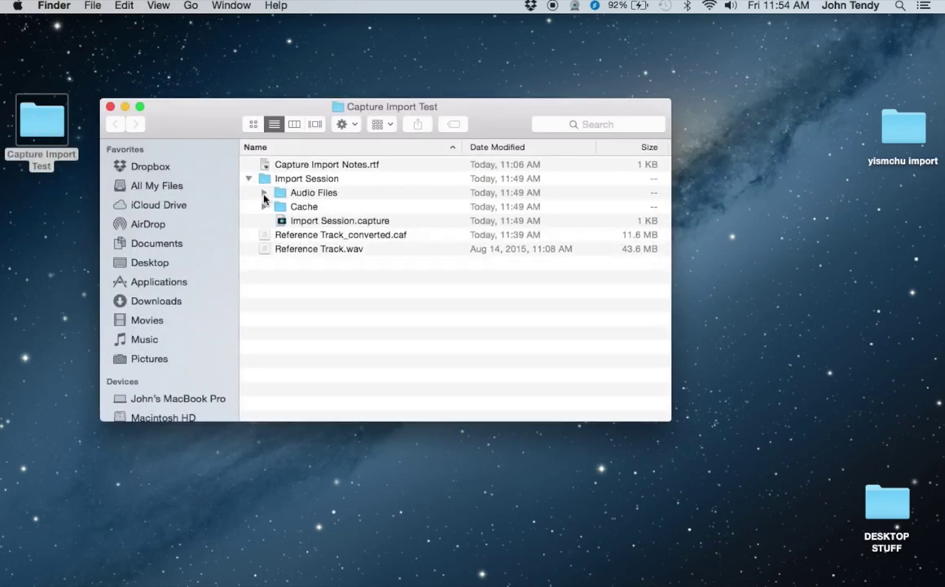
{"action": "left_click", "coordinate": [264, 194]}
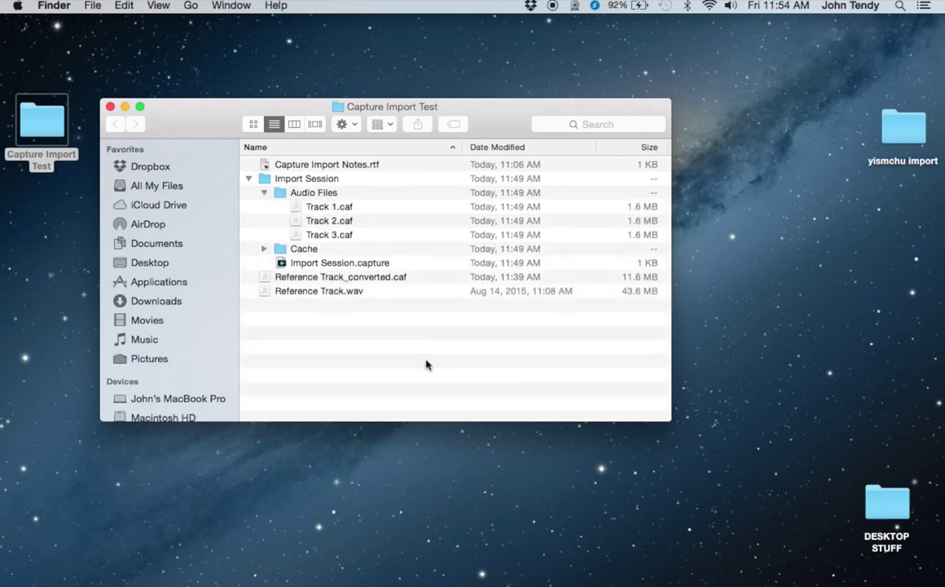
{"action": "left_click", "coordinate": [314, 209]}
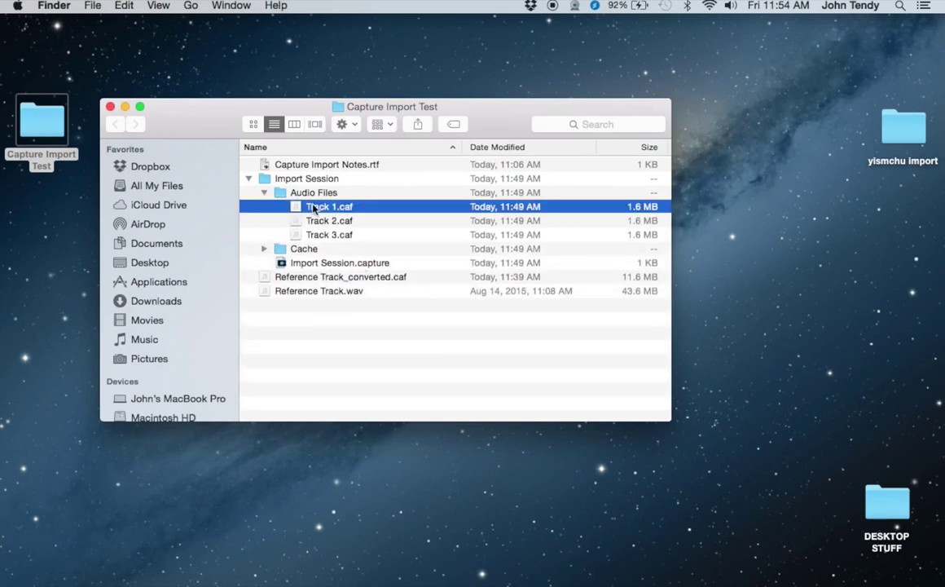
{"action": "left_click", "coordinate": [315, 207]}
{"action": "key", "text": "super+c"}
{"action": "key", "text": "Return"}
Step: Move Track 1.caf to Downloads and rename Reference Track_converted.caf in Audio Files to Track 1.caf
{"action": "left_click_drag", "start_coordinate": [295, 211], "coordinate": [896, 558]}
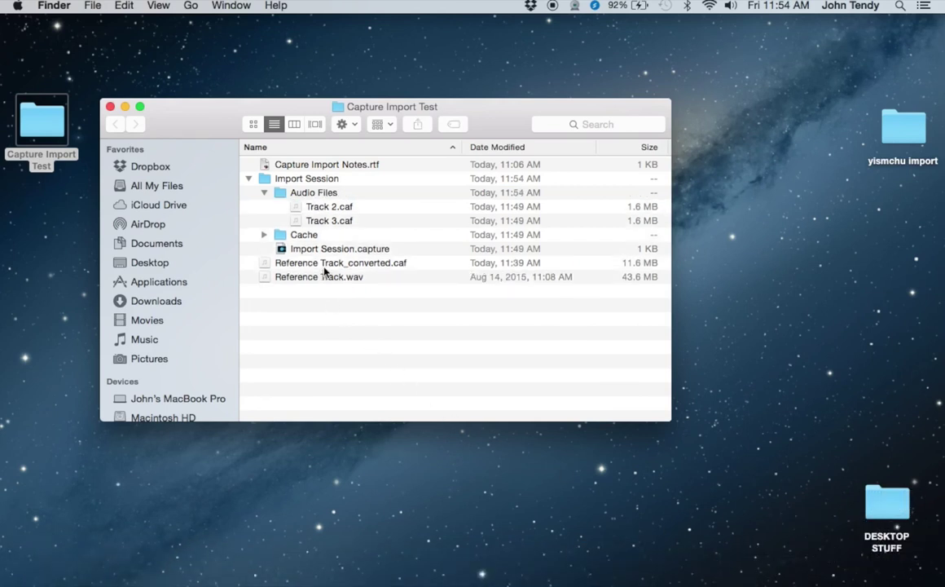
{"action": "left_click_drag", "start_coordinate": [314, 267], "coordinate": [312, 198]}
{"action": "left_click", "coordinate": [333, 210]}
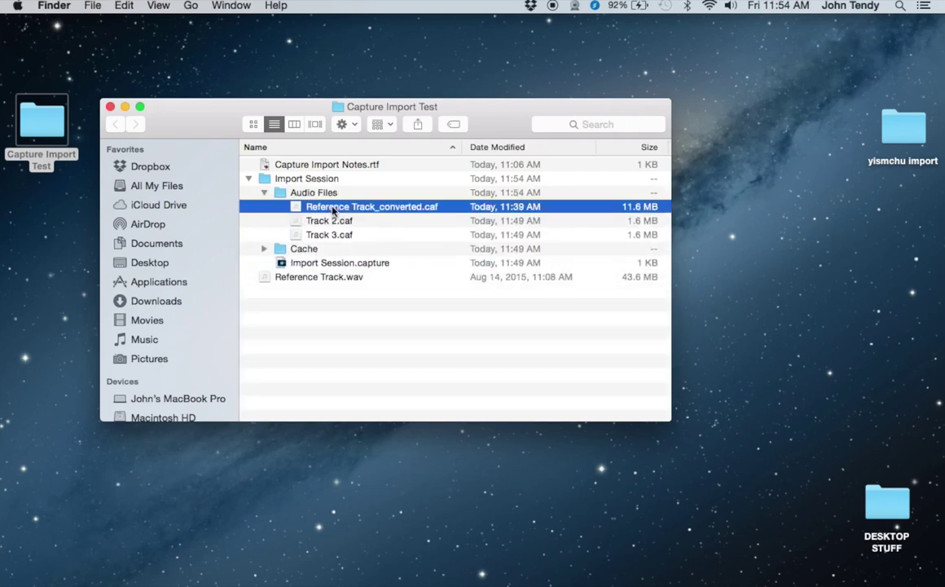
{"action": "key", "text": "Return"}
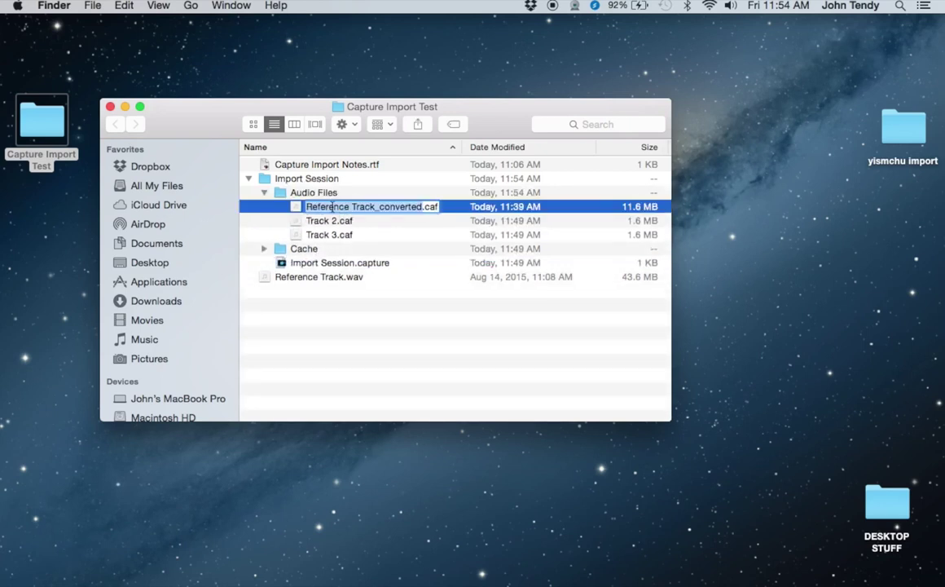
{"action": "key", "text": "super+v"}
{"action": "key", "text": "Return"}
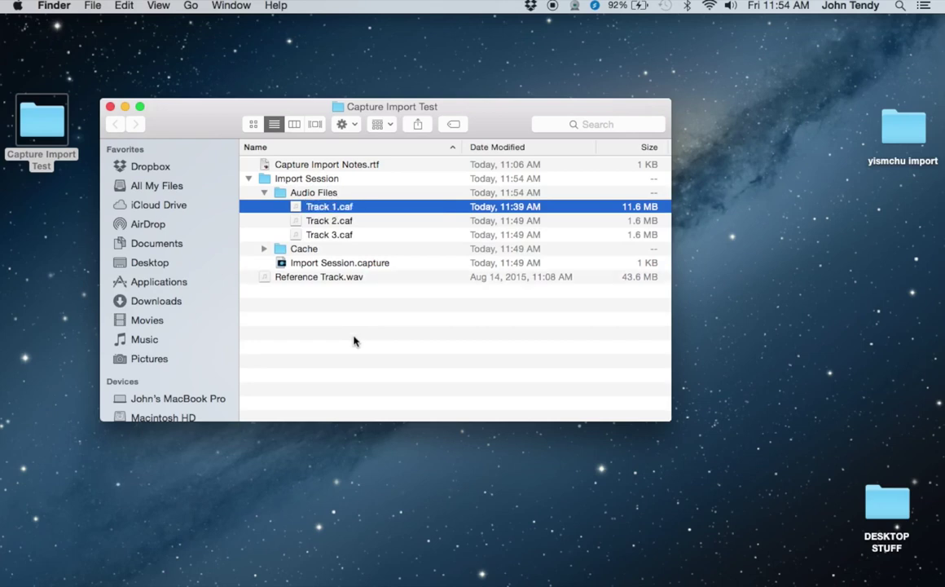
Step: Close the Capture Import Test window and delete Import Session from Capture on the iPad
{"action": "left_click", "coordinate": [111, 106]}
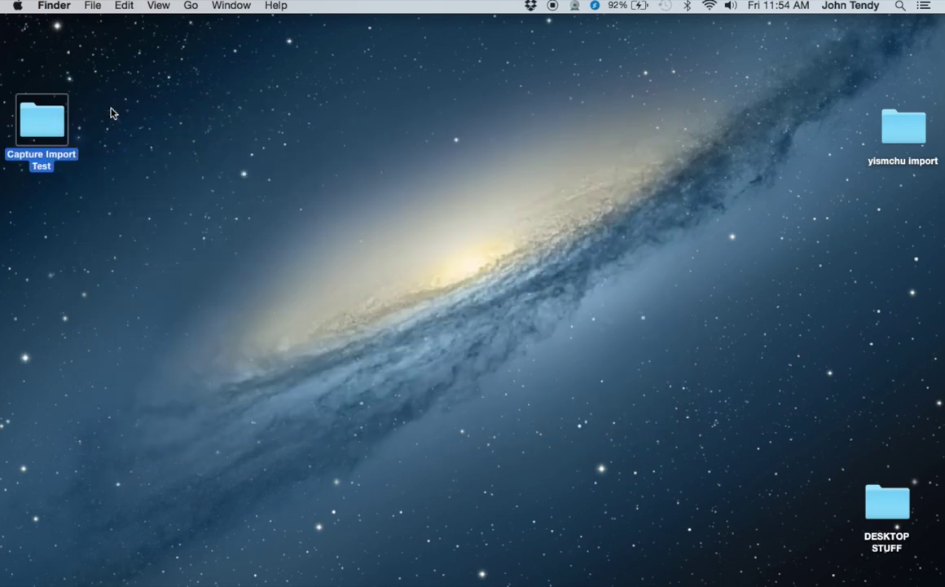
{"action": "left_click", "coordinate": [132, 245]}
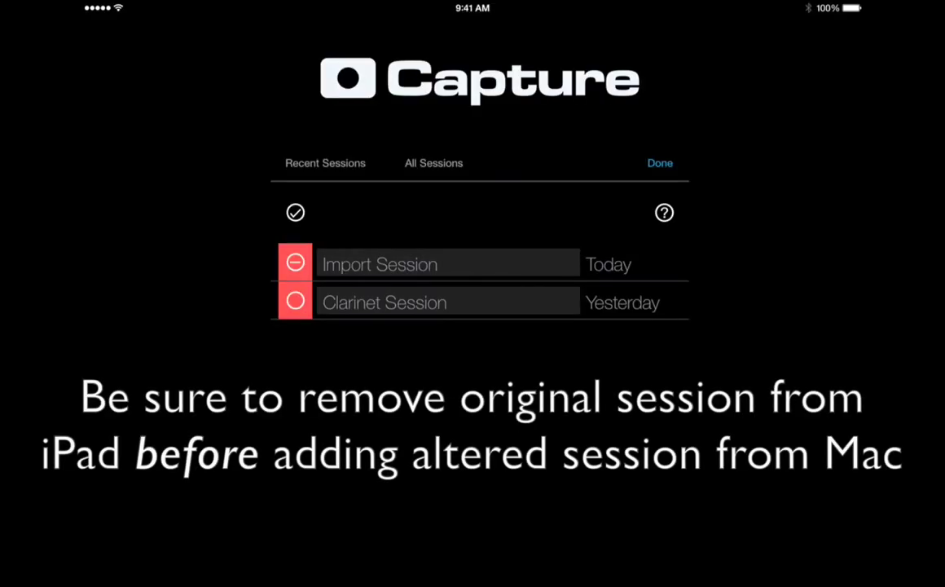
{"action": "left_click", "coordinate": [295, 211]}
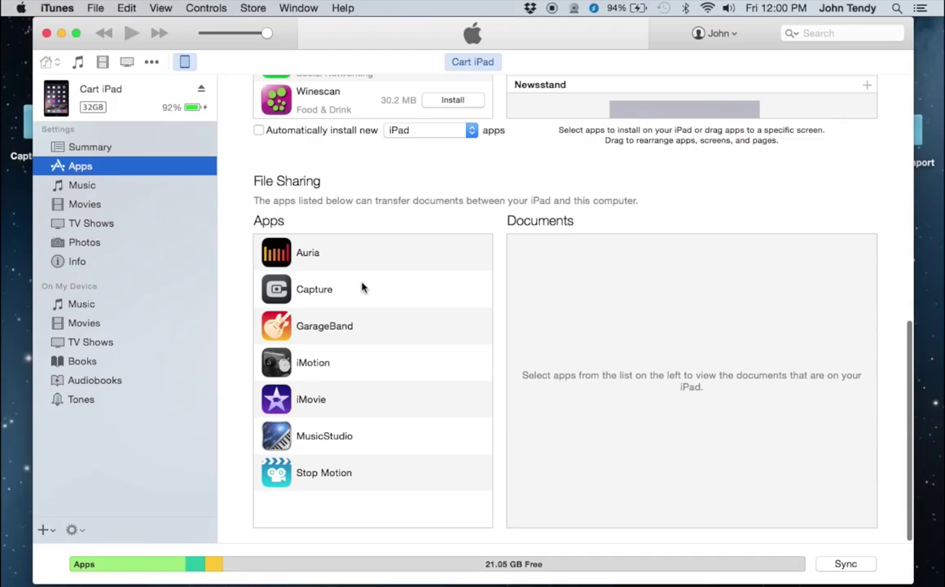
{"action": "left_click", "coordinate": [363, 288]}
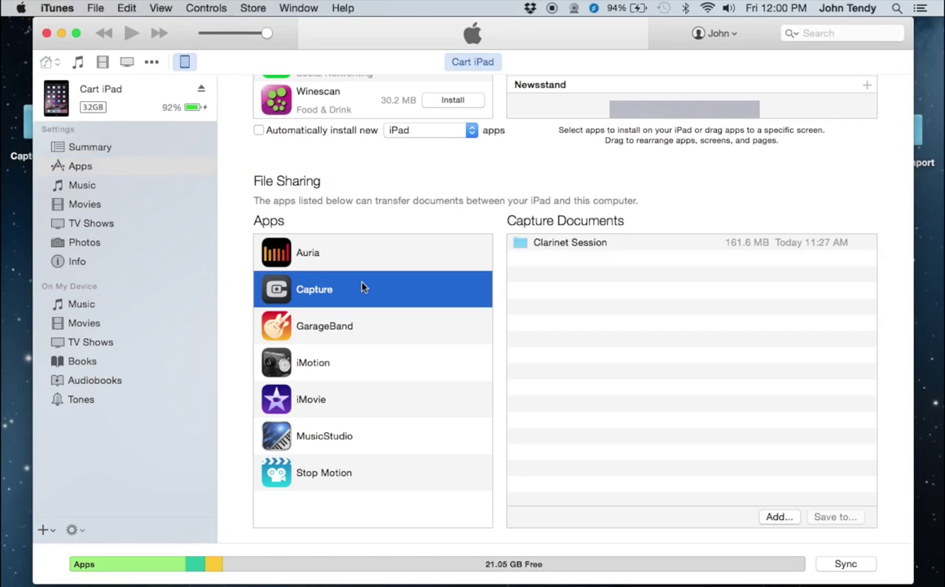
{"action": "left_click", "coordinate": [777, 517]}
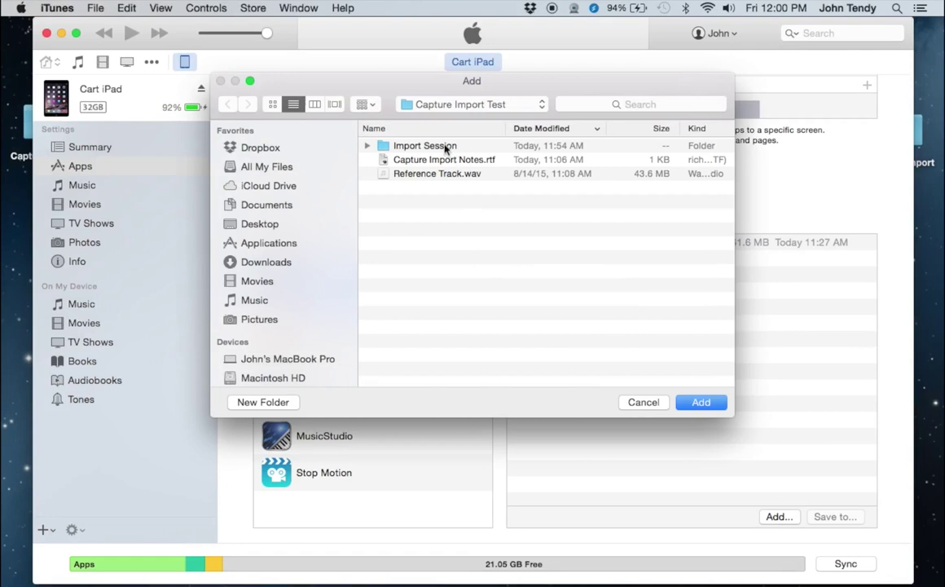
{"action": "left_click", "coordinate": [445, 147]}
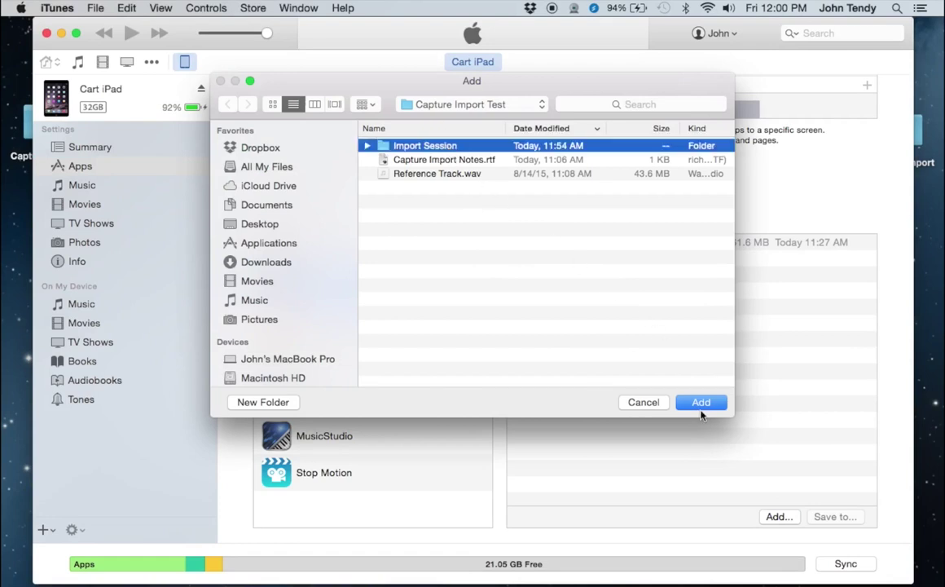
{"action": "left_click", "coordinate": [700, 400]}
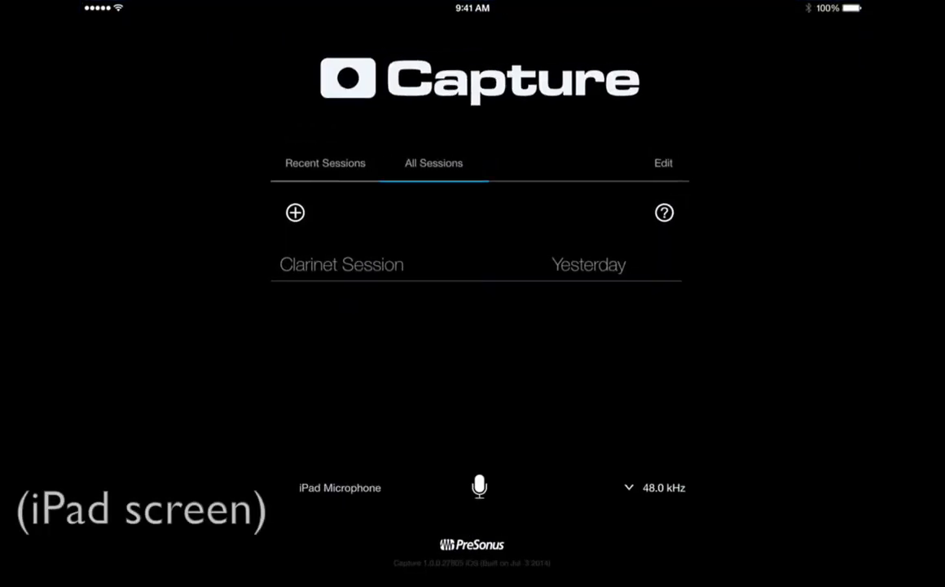
Step: Switch between the recent and all session lists, then open Import Session
{"action": "left_click", "coordinate": [325, 162]}
{"action": "left_click", "coordinate": [433, 163]}
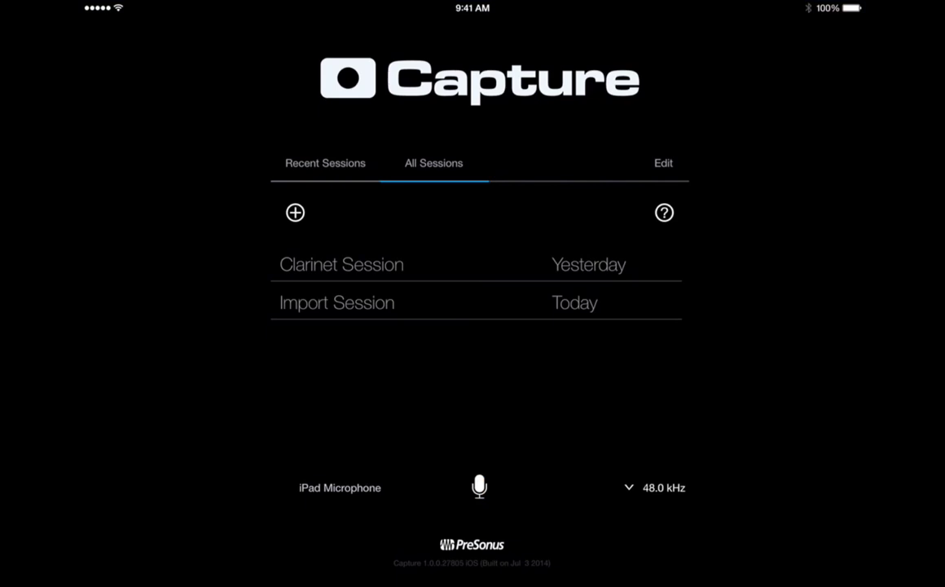
{"action": "left_click", "coordinate": [325, 163]}
{"action": "left_click", "coordinate": [433, 163]}
{"action": "left_click", "coordinate": [325, 163]}
{"action": "left_click", "coordinate": [337, 264]}
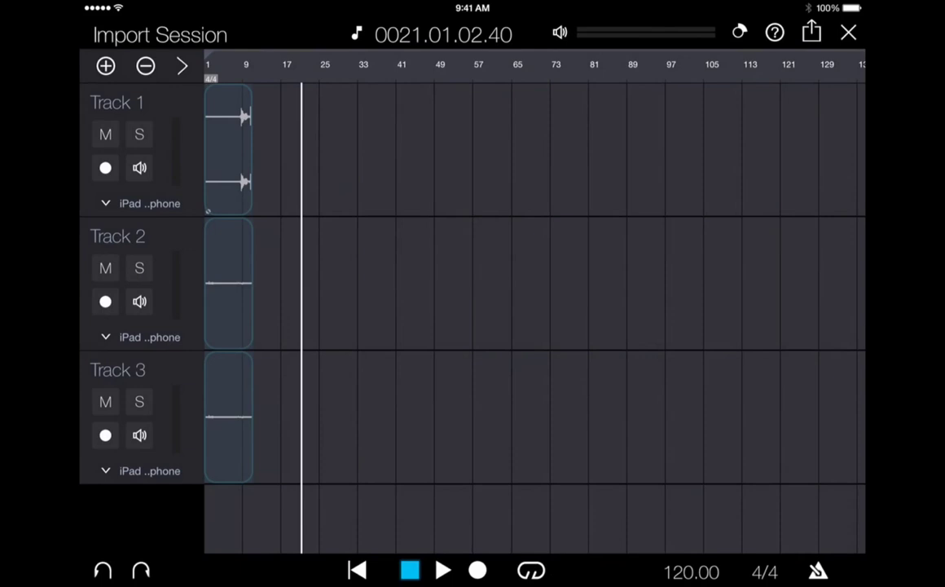
Step: Extend the Track 1 reference clip to about bar 121, play it, and record Tracks 2 and 3
{"action": "left_click", "coordinate": [228, 149]}
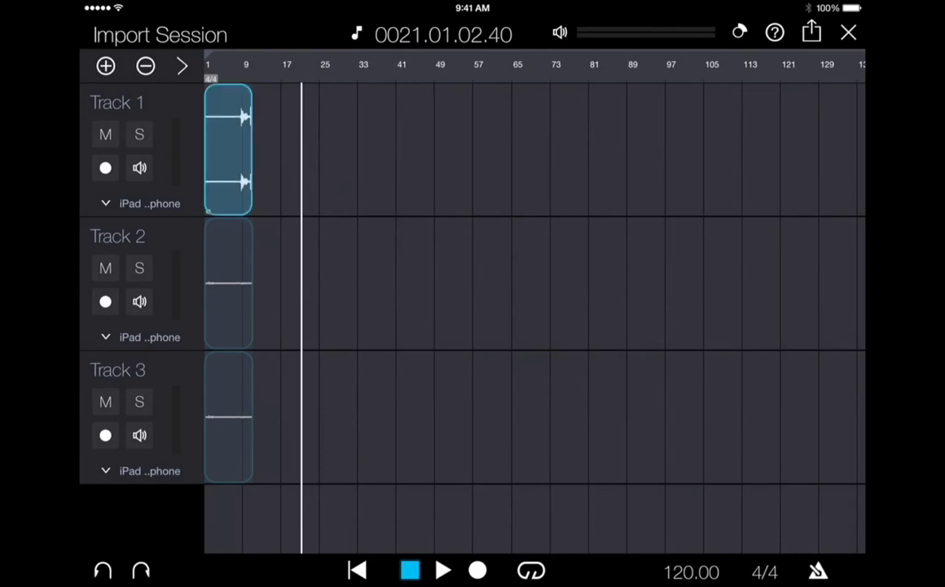
{"action": "left_click_drag", "start_coordinate": [251, 149], "coordinate": [797, 149]}
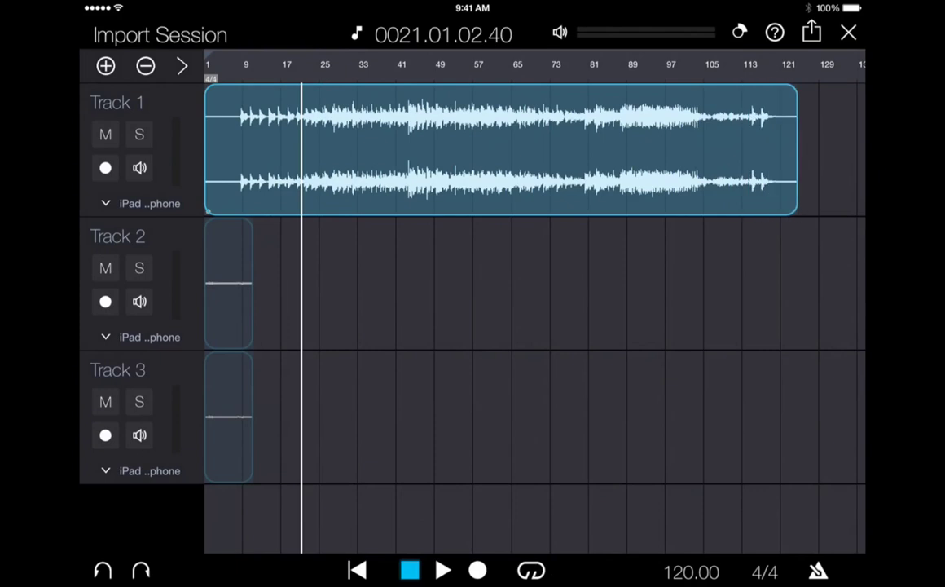
{"action": "key", "text": "space"}
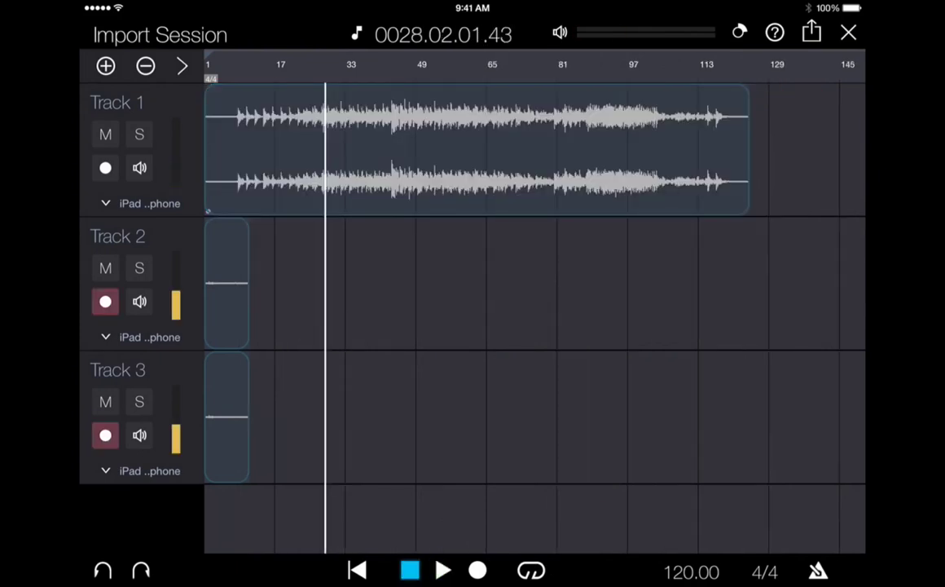
{"action": "left_click", "coordinate": [478, 571]}
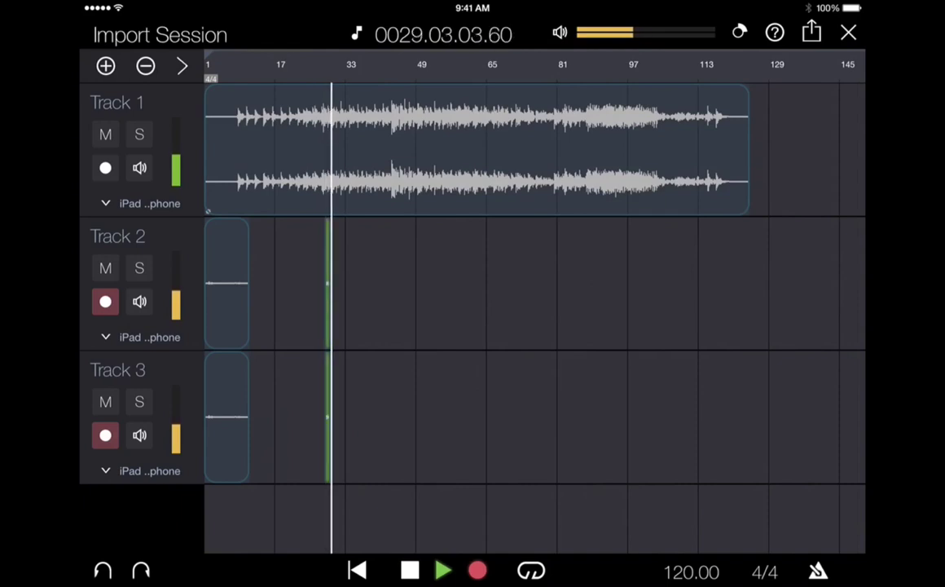
Step: Zoom in and record short takes on Tracks 2 and 3 at the start, bars 44, 62 and 54
{"action": "left_click", "coordinate": [106, 65]}
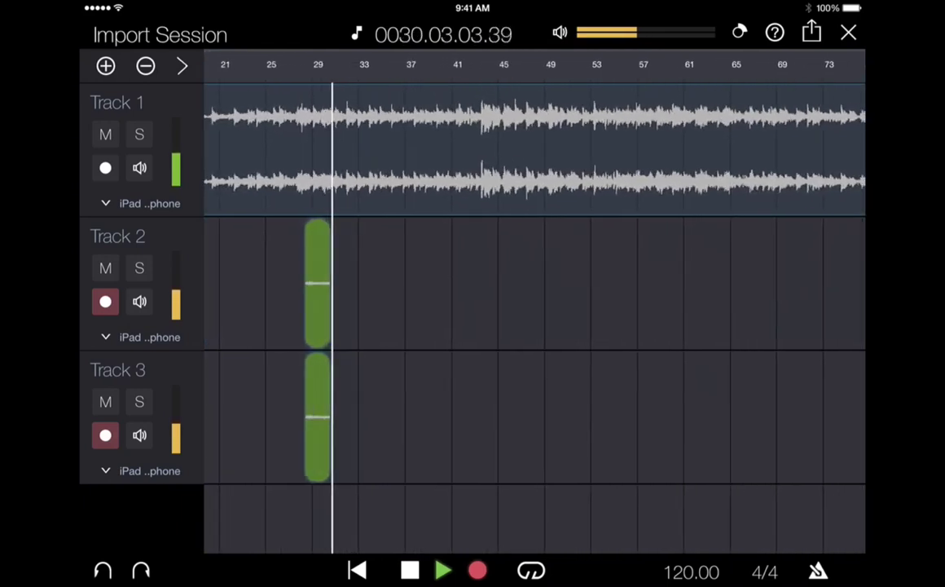
{"action": "left_click", "coordinate": [410, 570]}
{"action": "left_click", "coordinate": [487, 64]}
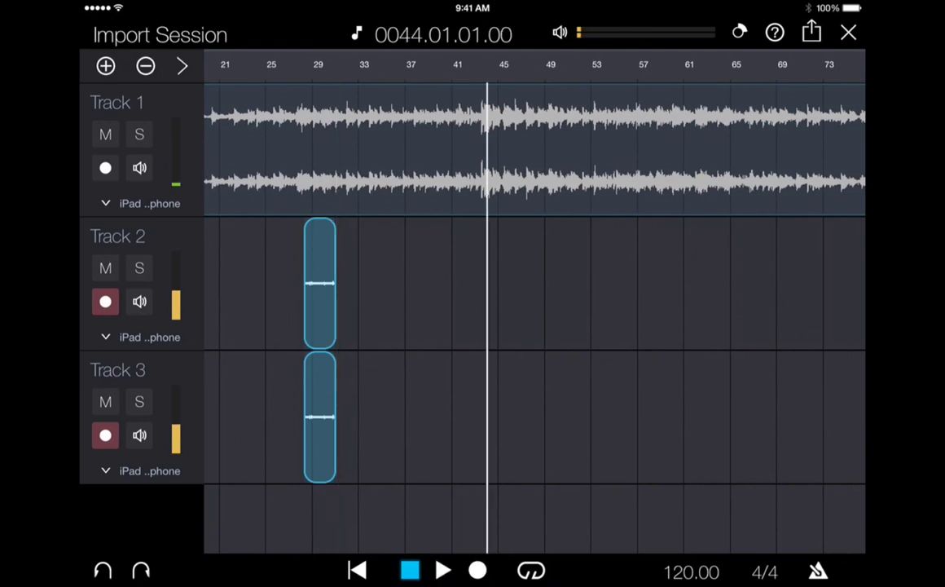
{"action": "left_click", "coordinate": [478, 570]}
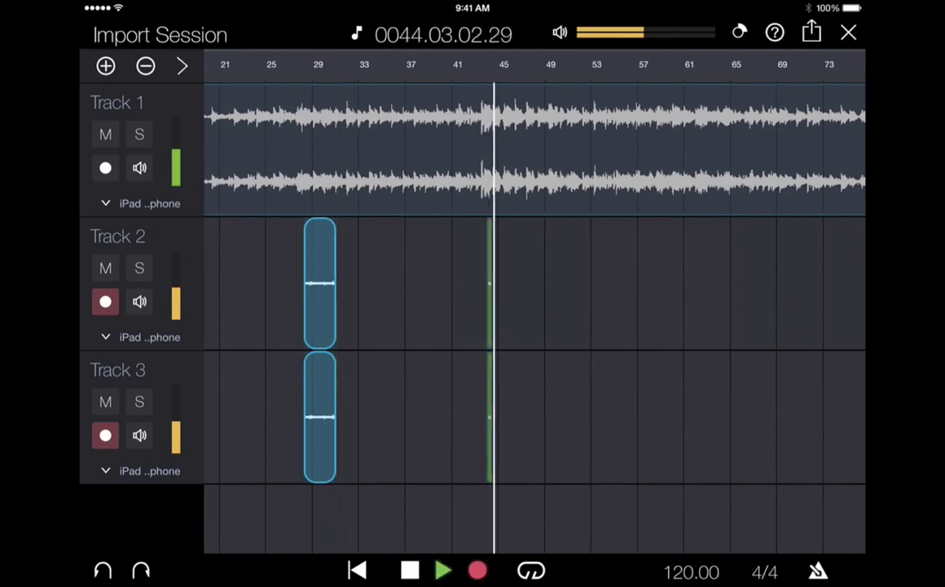
{"action": "left_click", "coordinate": [410, 570]}
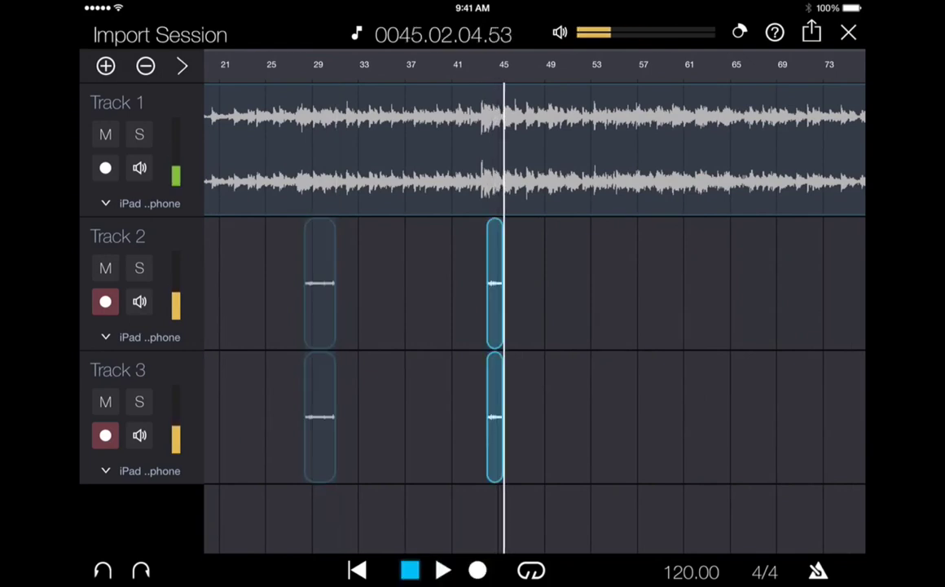
{"action": "left_click", "coordinate": [695, 64]}
{"action": "left_click", "coordinate": [478, 570]}
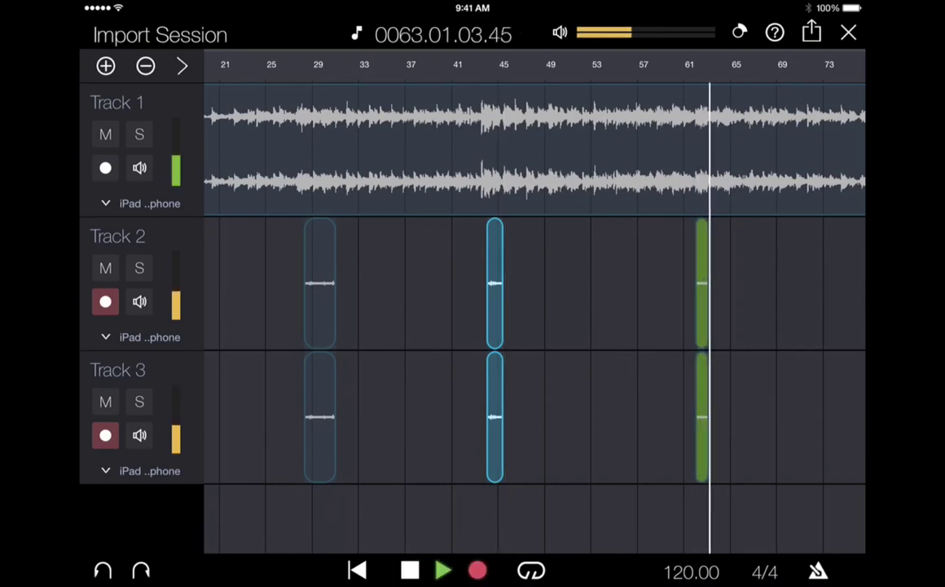
{"action": "left_click", "coordinate": [410, 571]}
{"action": "left_click", "coordinate": [603, 65]}
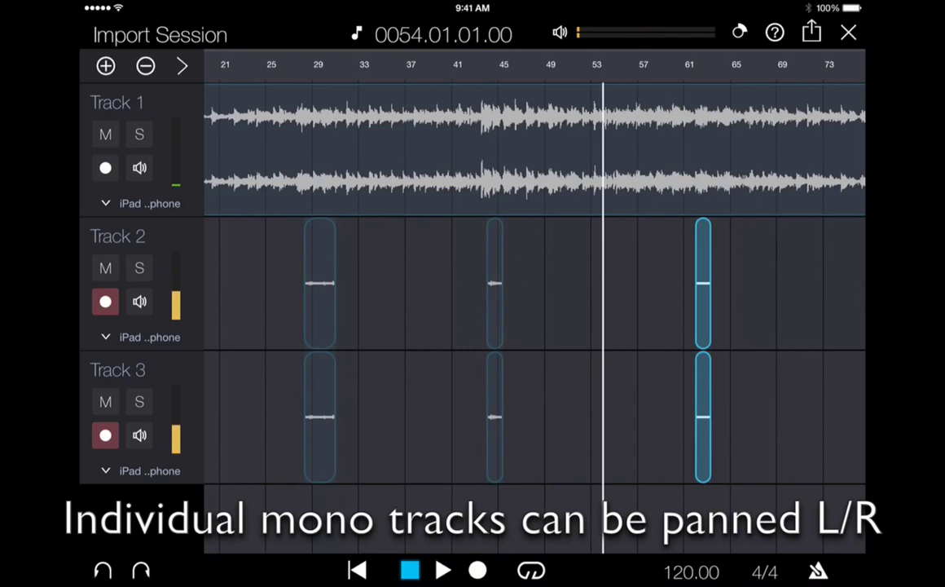
{"action": "left_click", "coordinate": [477, 570]}
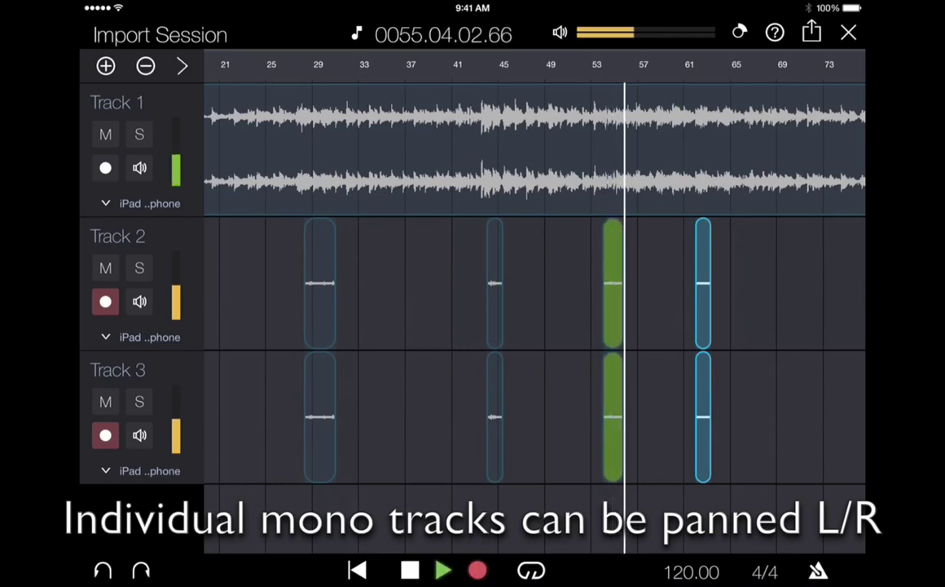
{"action": "left_click", "coordinate": [410, 570]}
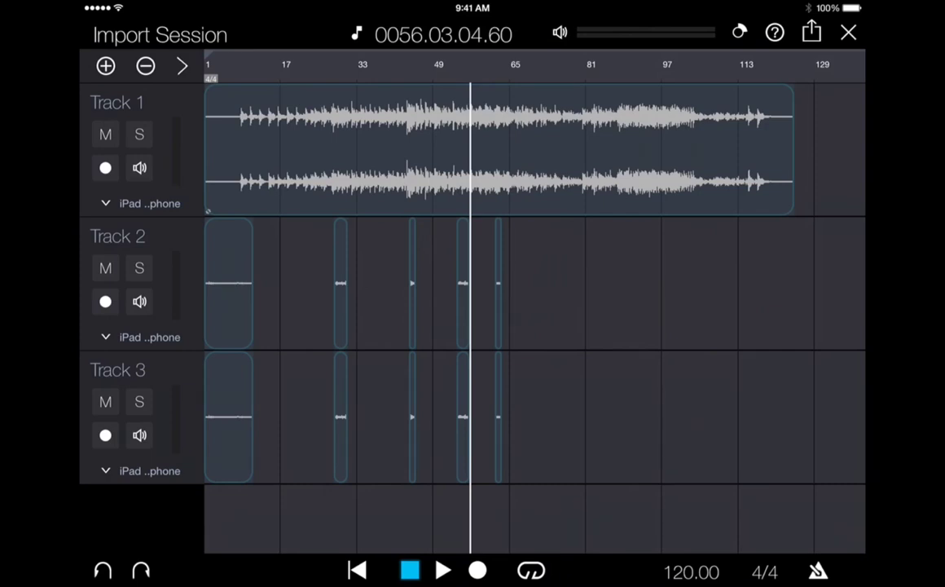
Step: Send the Import Session from Capture to Studio One on the MacBook
{"action": "left_click", "coordinate": [812, 32]}
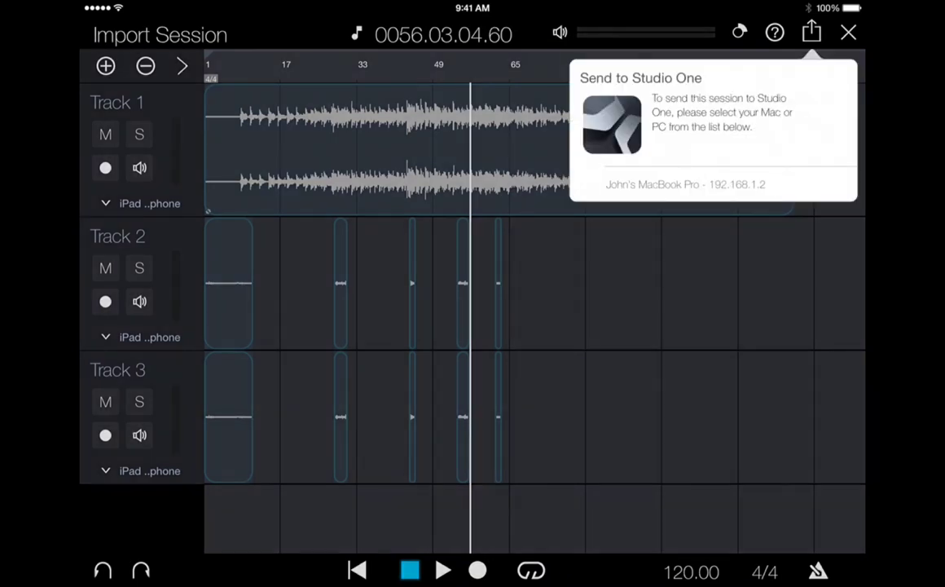
{"action": "left_click", "coordinate": [685, 184]}
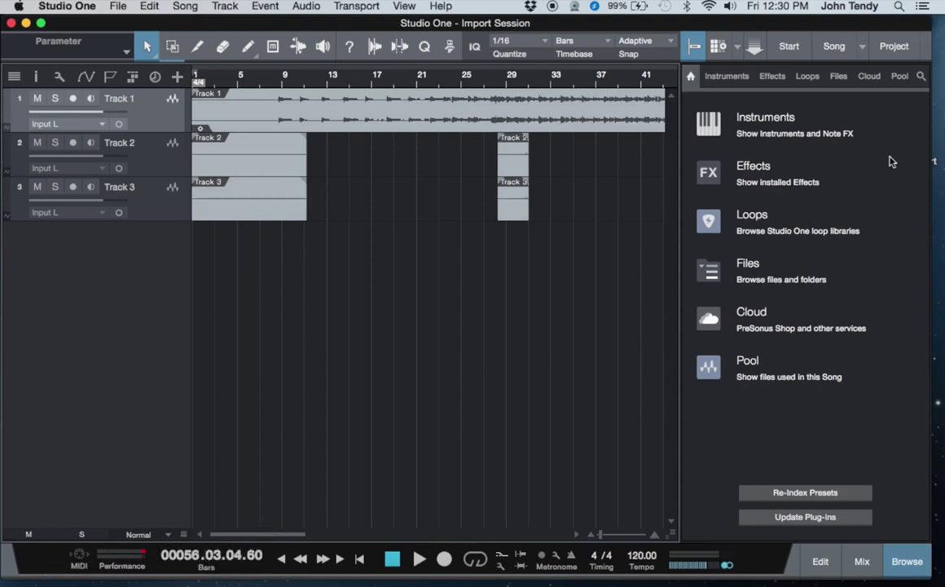
Step: Zoom out the arrangement, list audio files in the Pool, and open Track 2(7)'s file options
{"action": "left_click", "coordinate": [600, 540]}
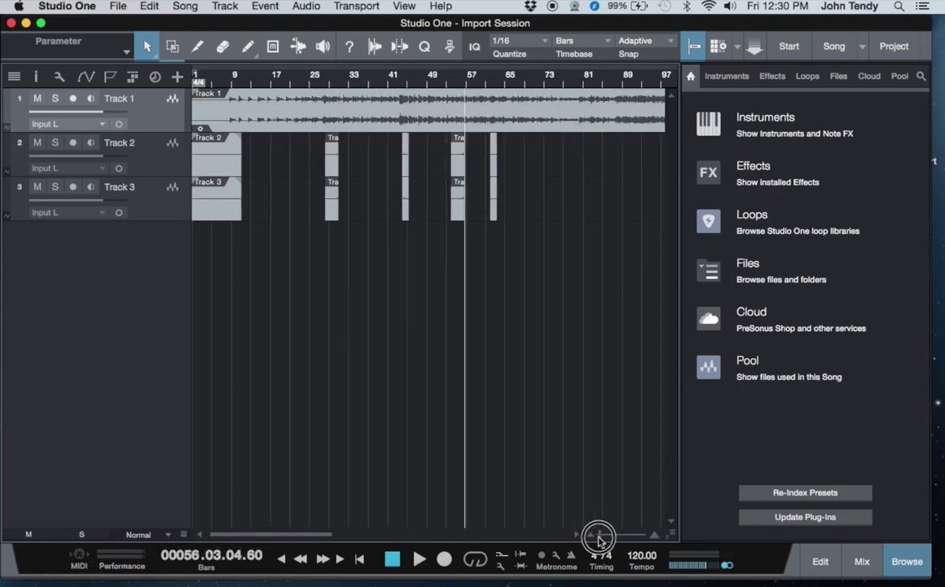
{"action": "left_click_drag", "start_coordinate": [599, 540], "coordinate": [597, 538]}
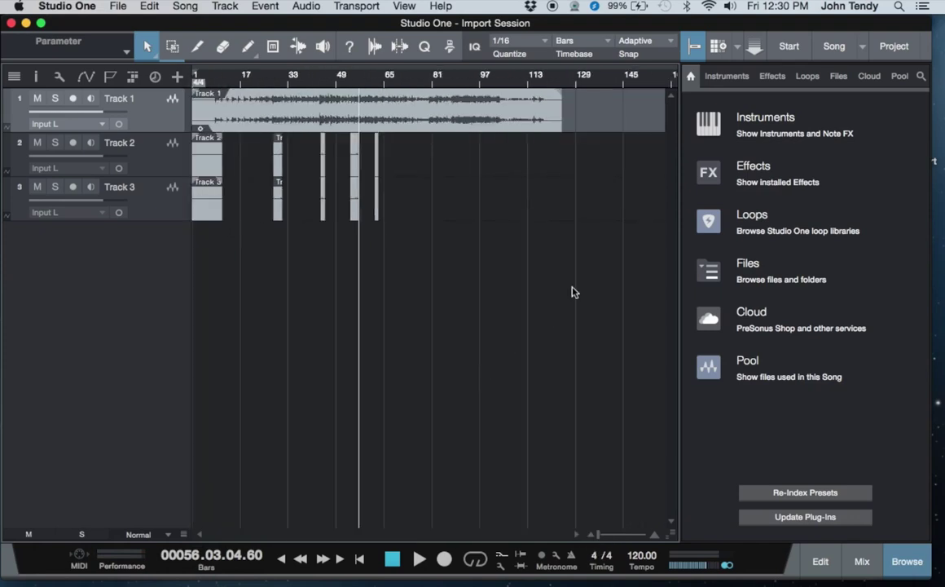
{"action": "left_click", "coordinate": [901, 77]}
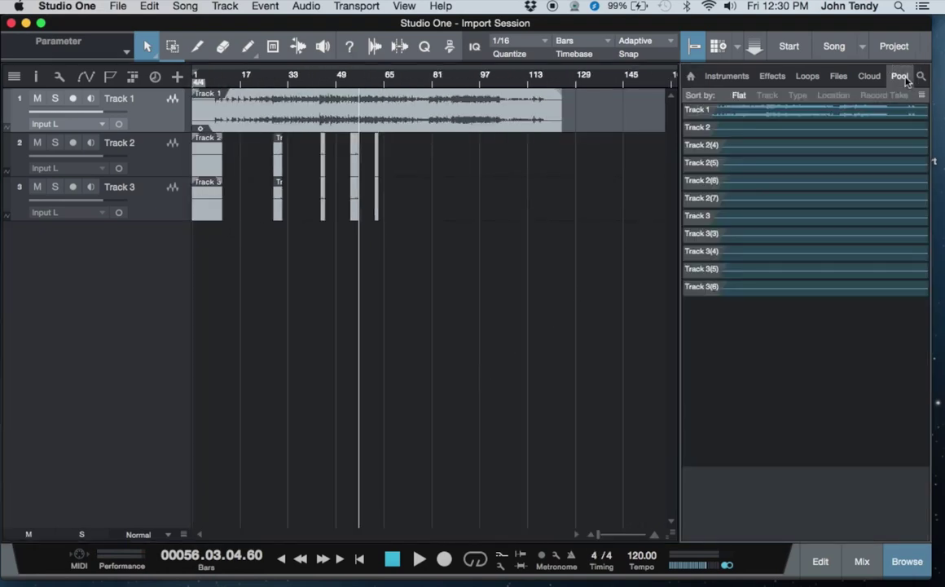
{"action": "left_click", "coordinate": [807, 203]}
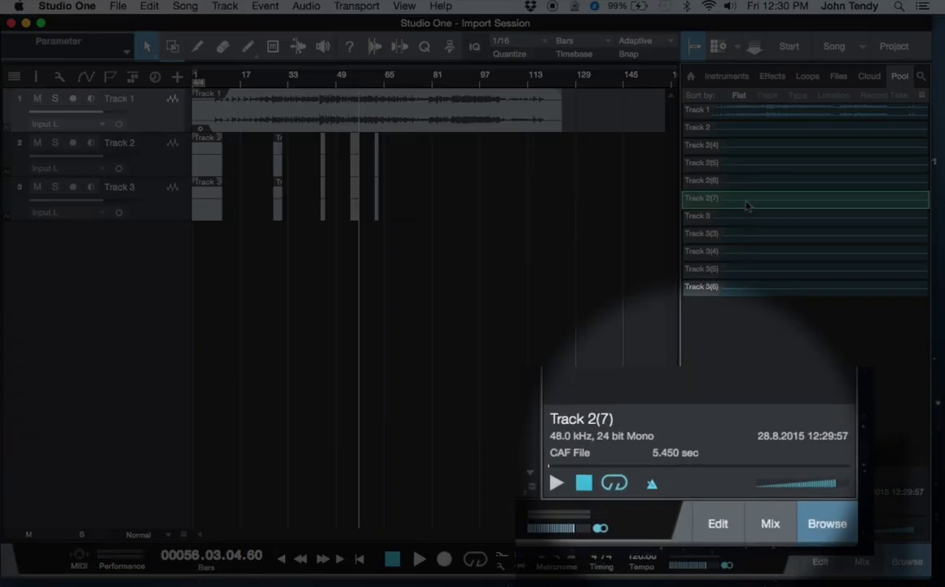
{"action": "right_click", "coordinate": [747, 205]}
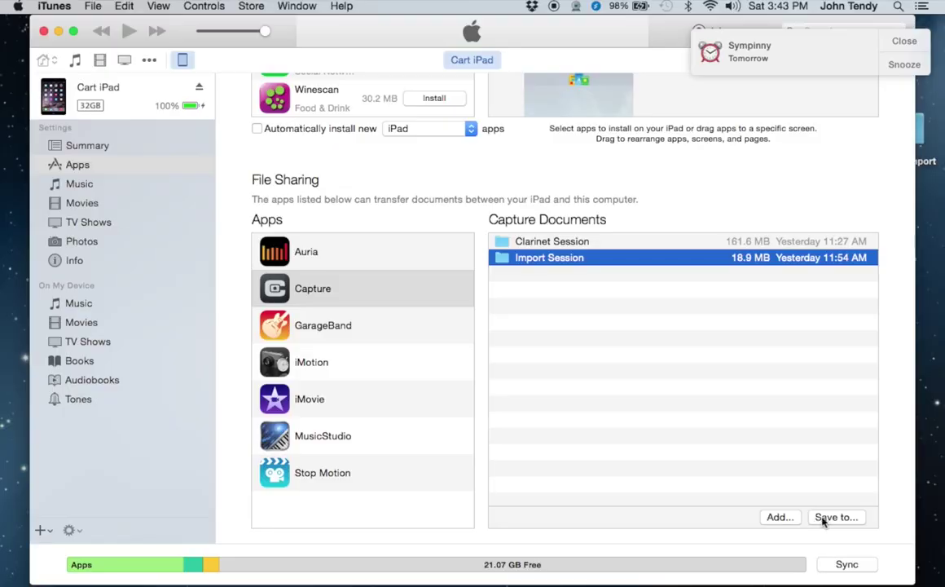
Step: Choose Save to… for the Import Session in Capture's shared documents to copy it to the Mac
{"action": "left_click", "coordinate": [827, 518]}
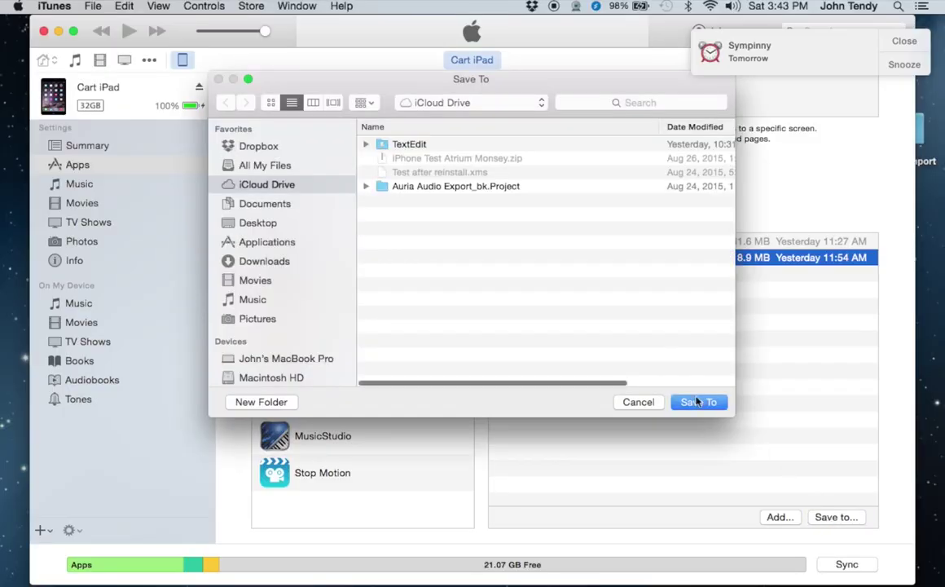